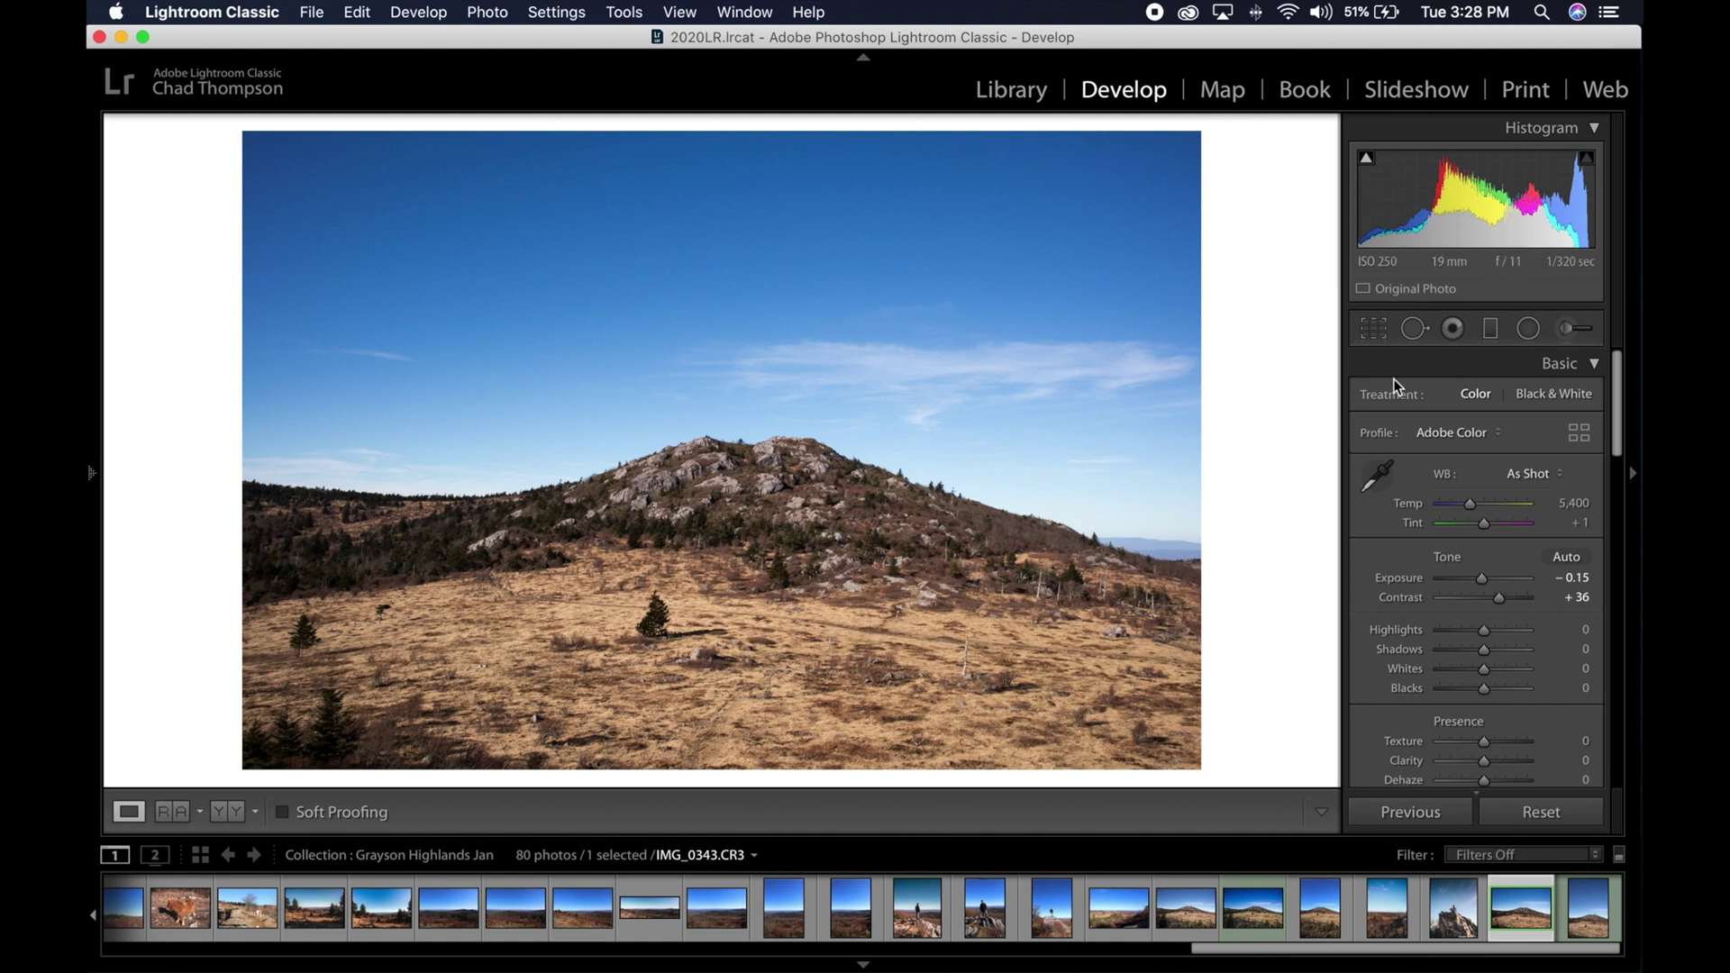
- Set the mountain photo's crop aspect to a custom 1.91 x 1 ratio
left_click(1374, 329)
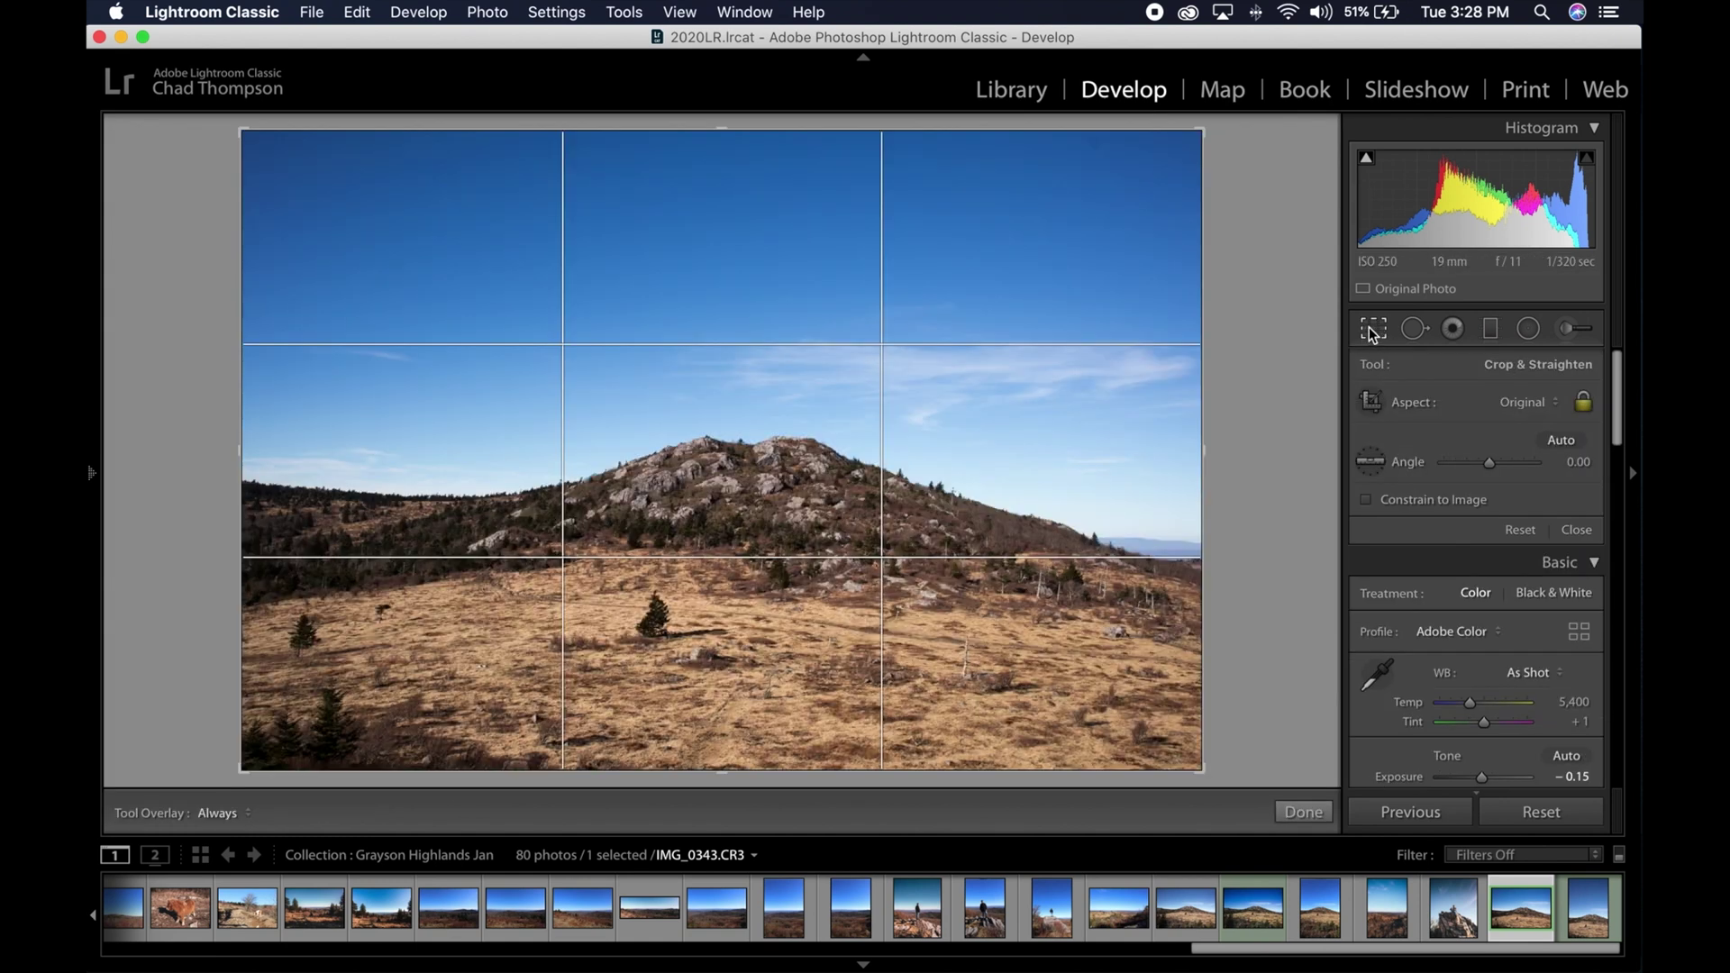
left_click(1521, 403)
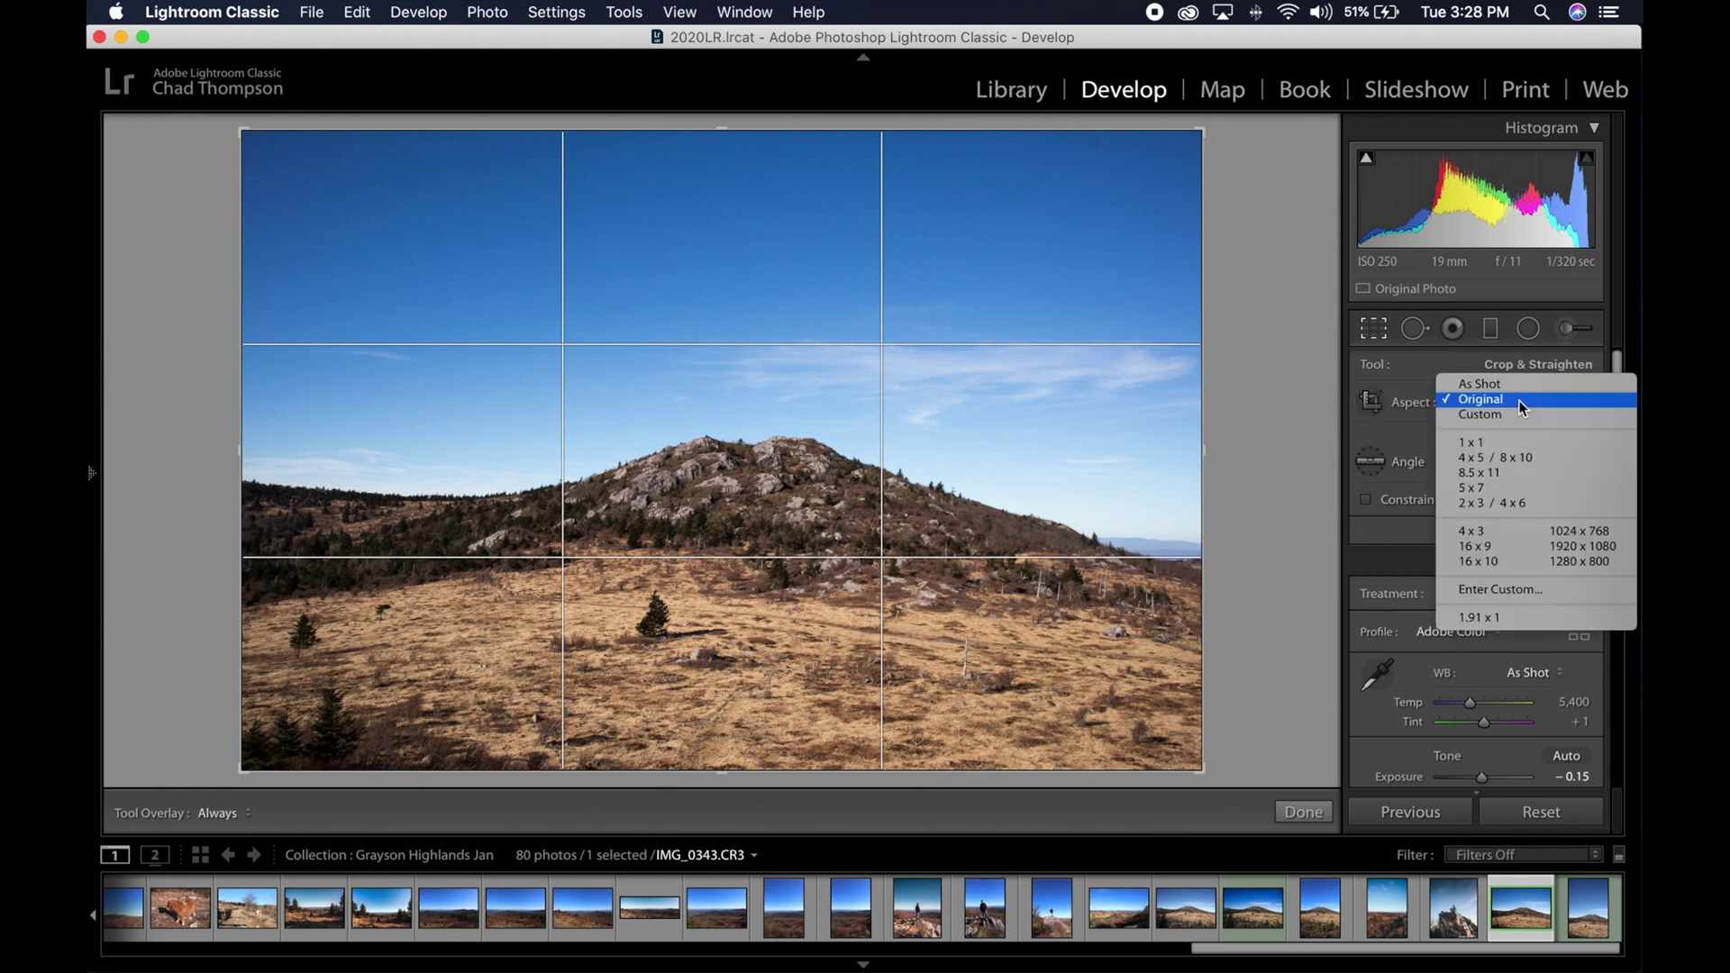
left_click(1521, 590)
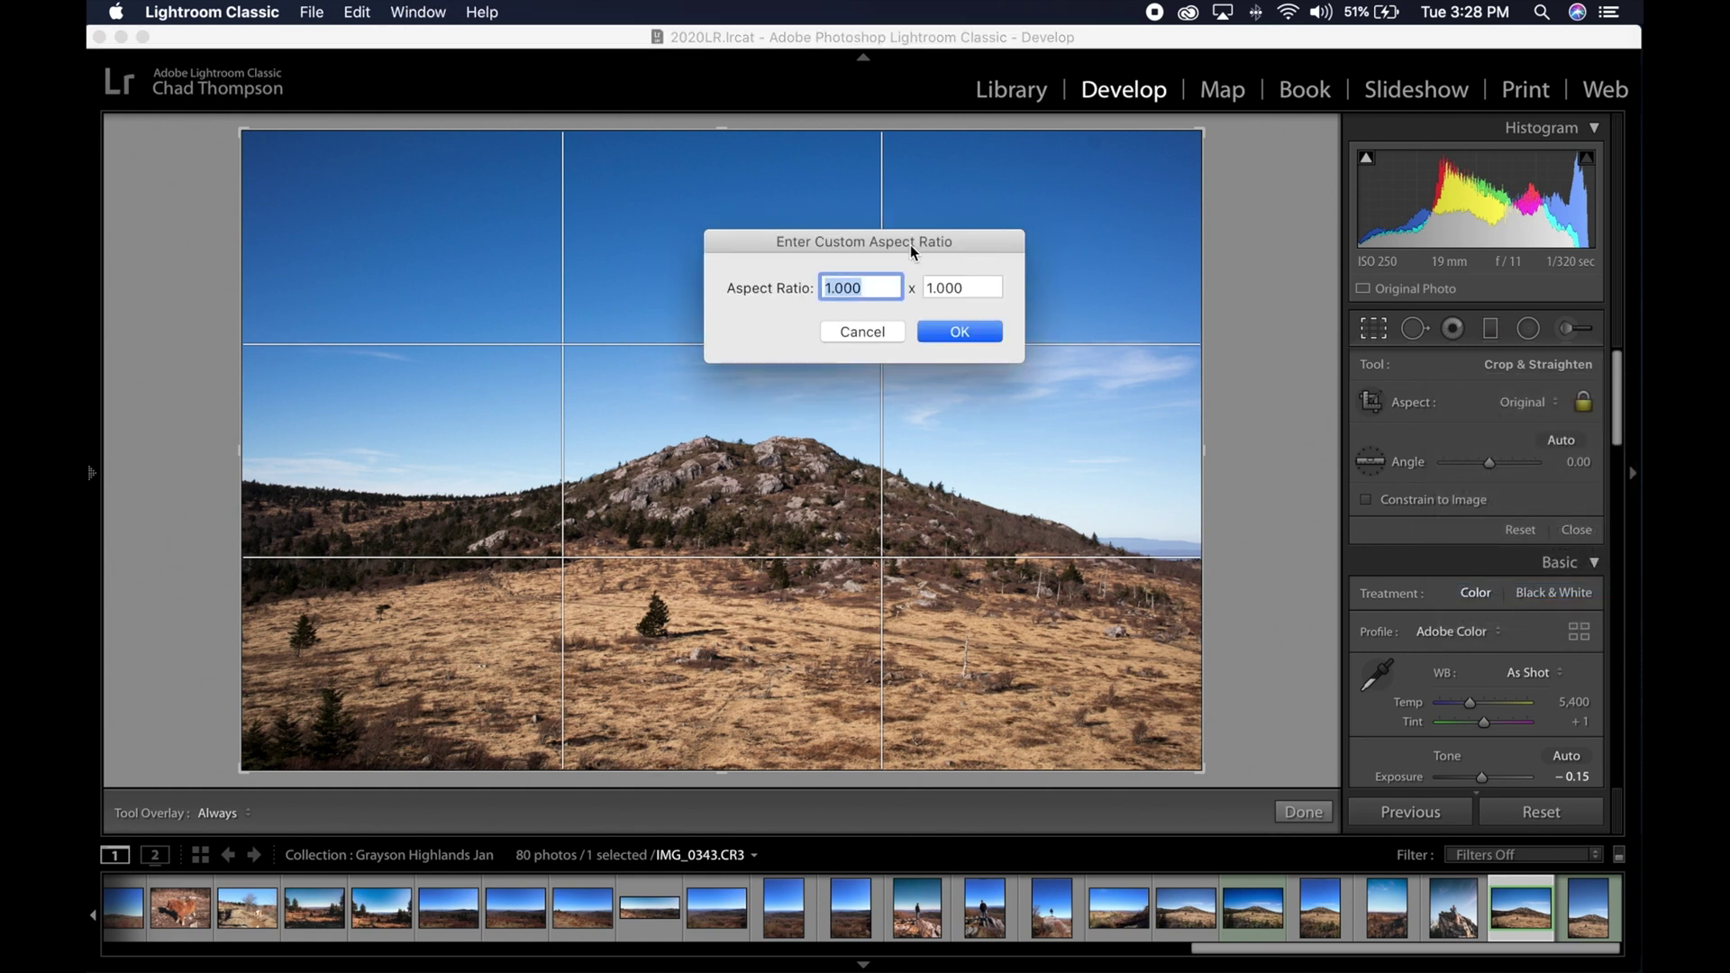
left_click_drag(910, 245, 849, 316)
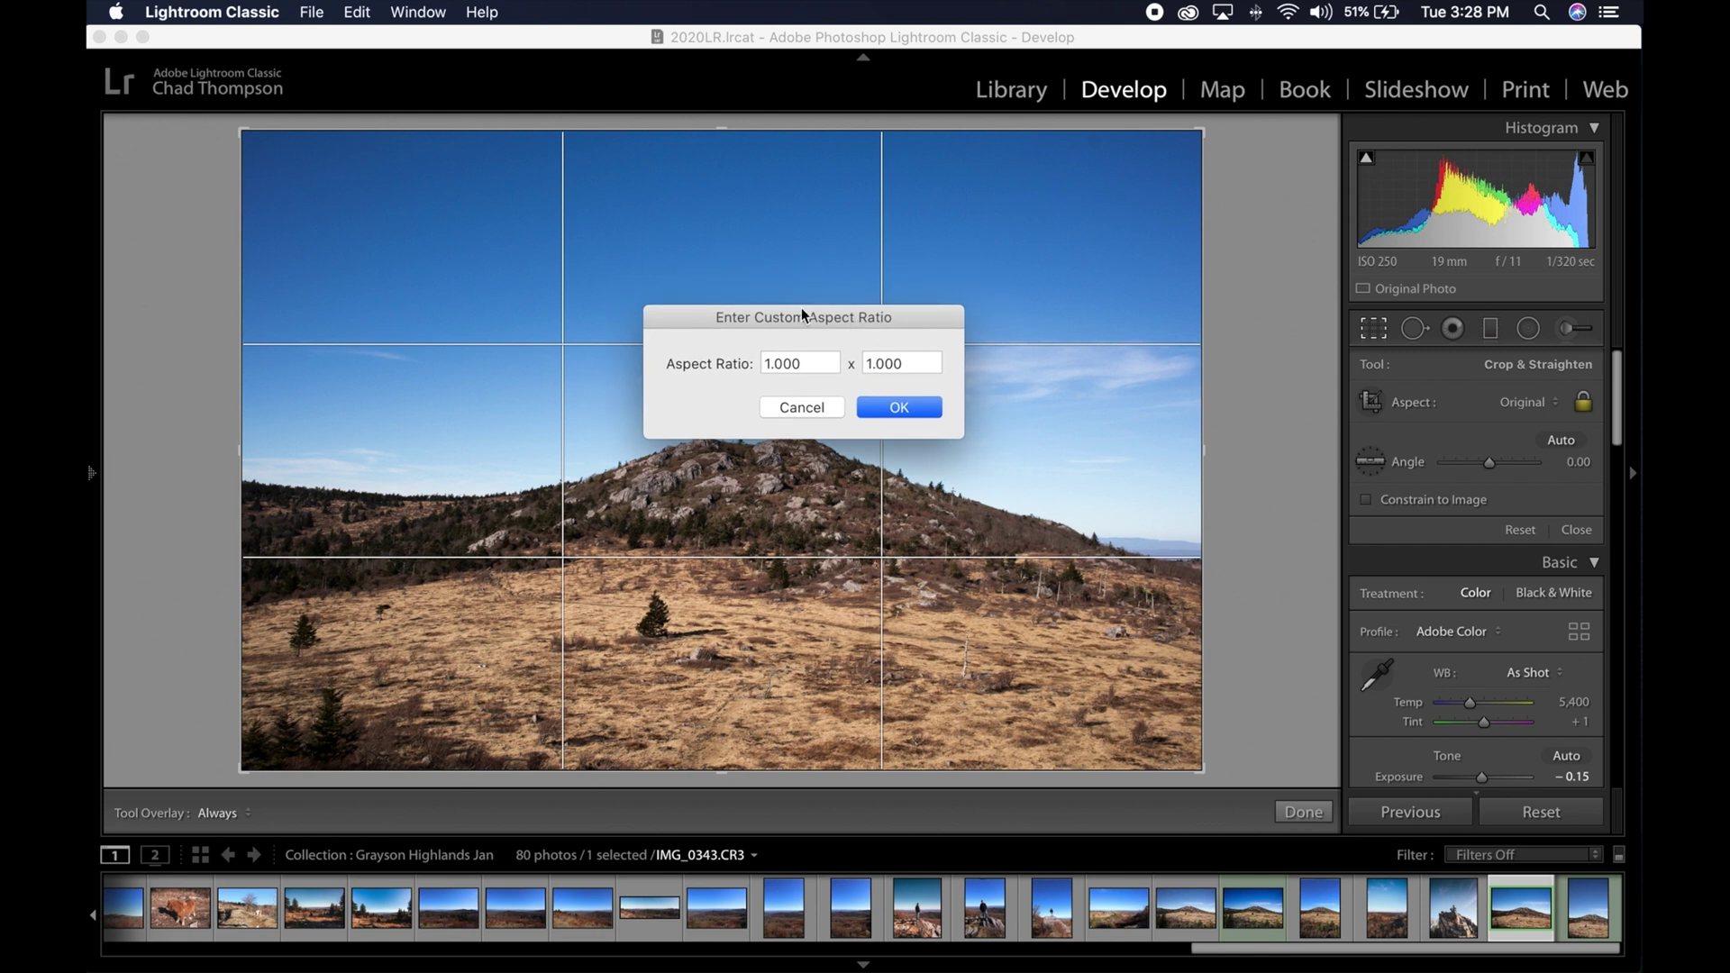
left_click(818, 363)
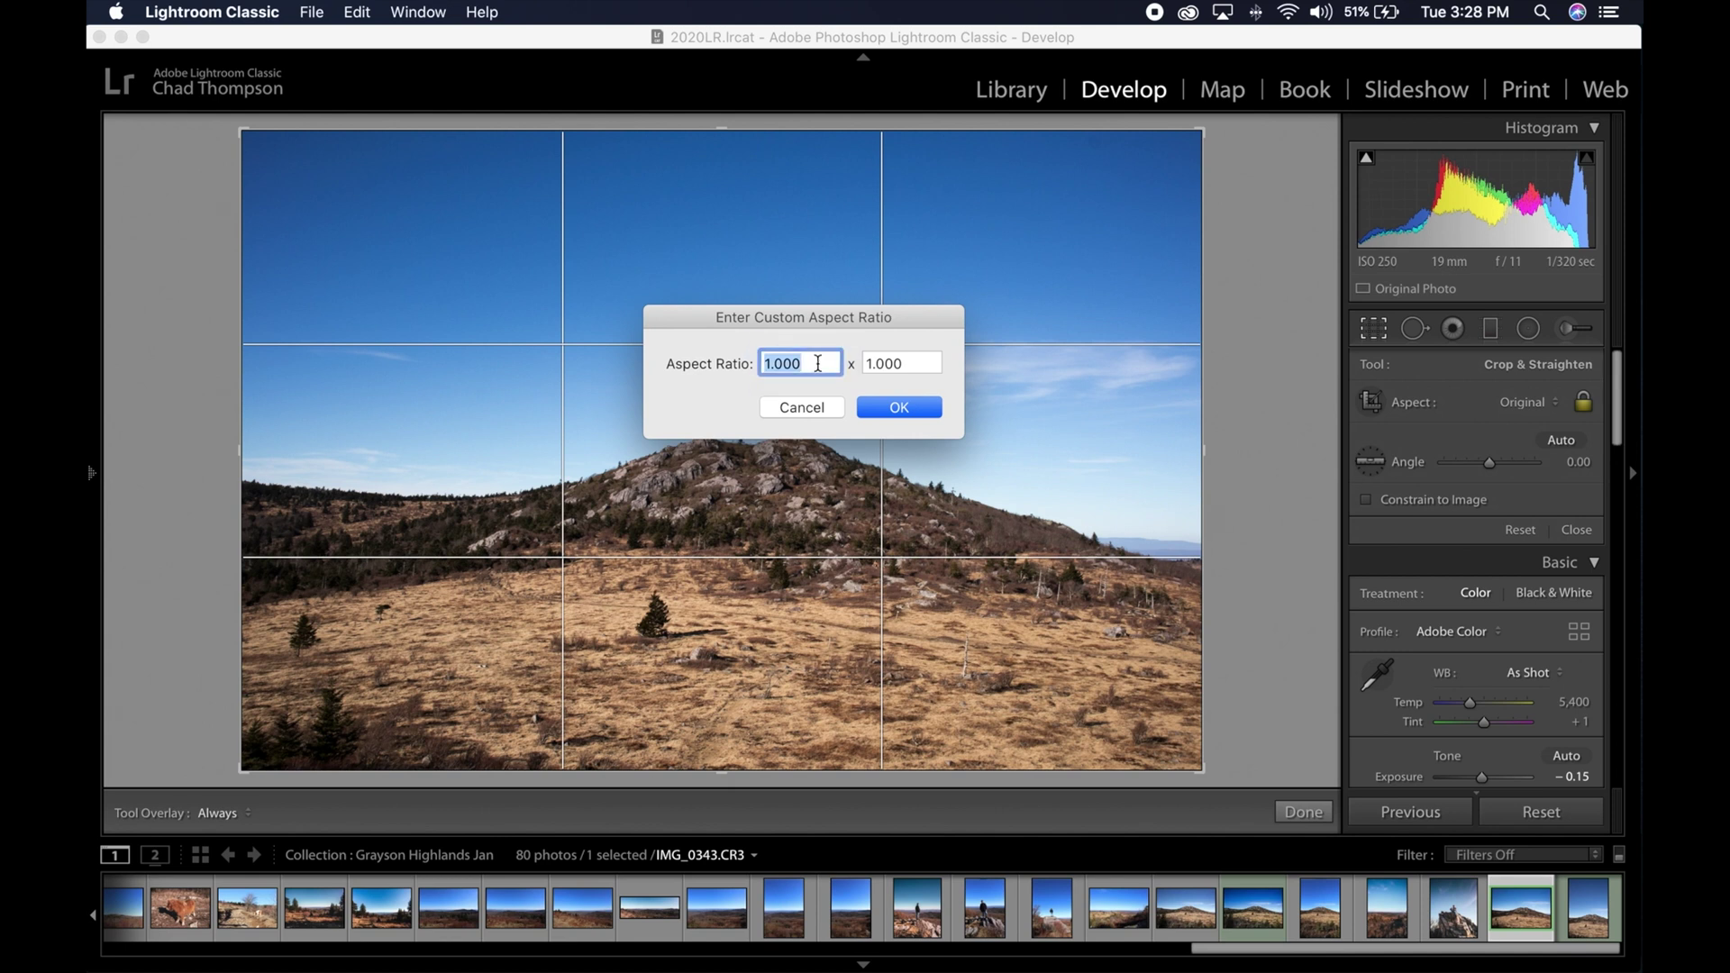
type("1.91")
left_click(894, 408)
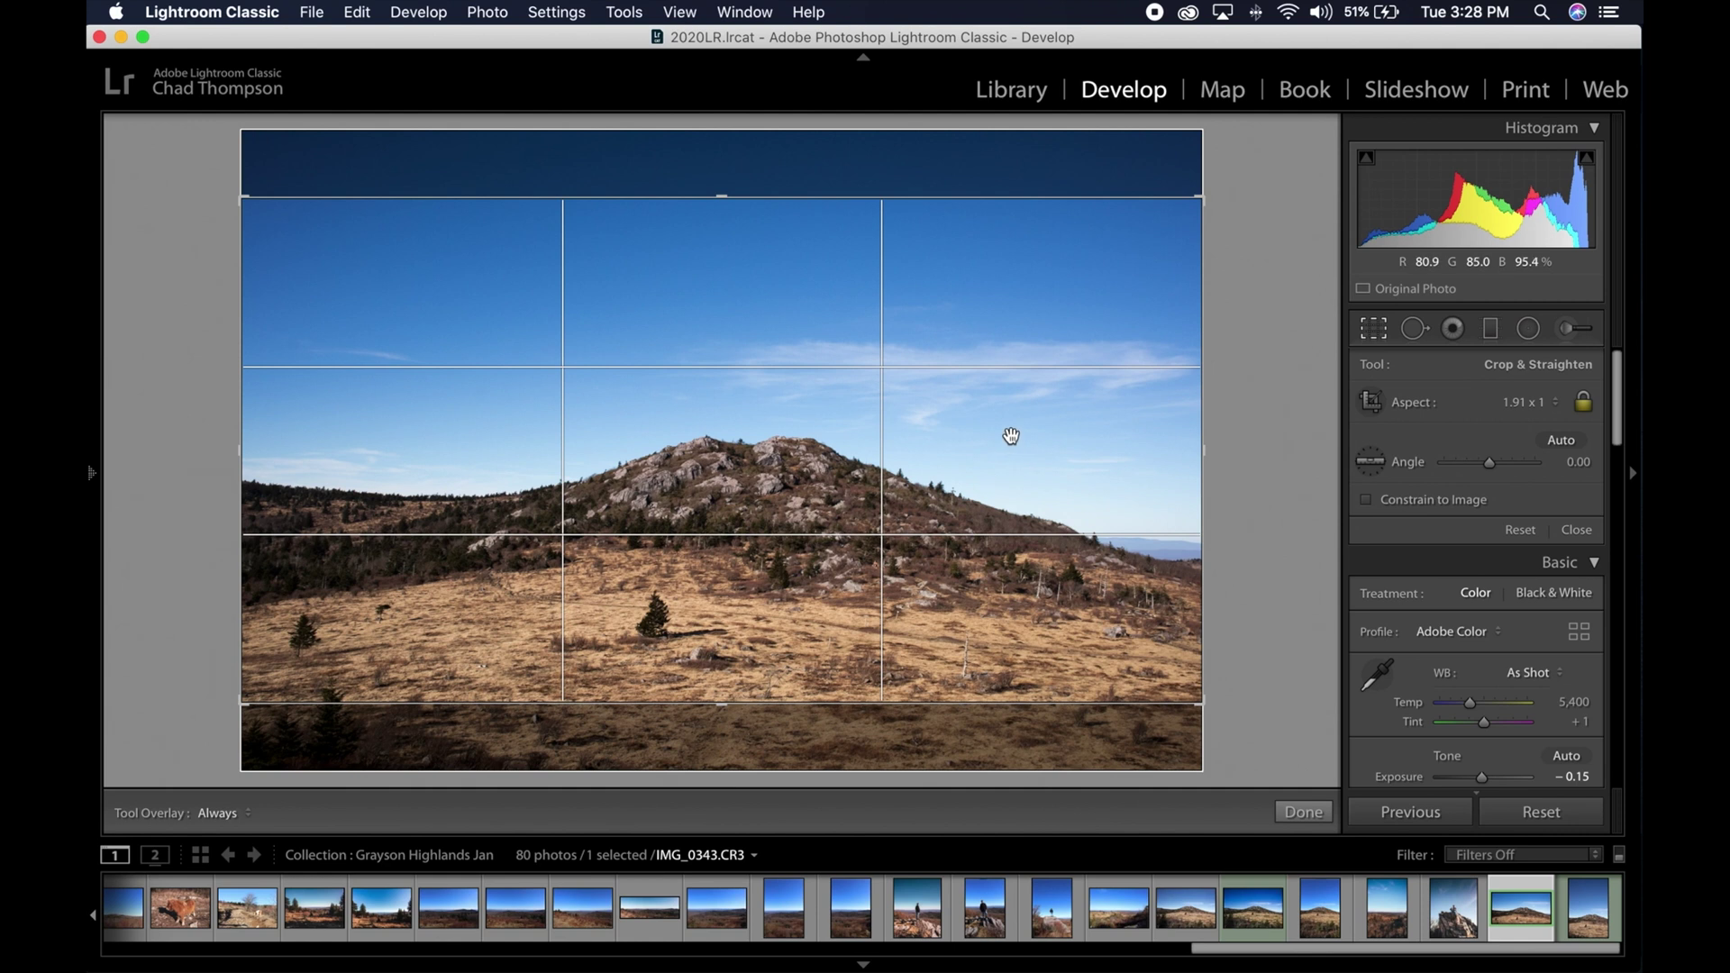
- Reposition the mountain within the wide 1.91 x 1 crop and commit it
mouse_move(965, 305)
left_mouse_down()
mouse_move(961, 327)
mouse_move(965, 262)
mouse_move(962, 308)
mouse_move(962, 271)
mouse_move(962, 289)
left_mouse_up()
left_click(1303, 812)
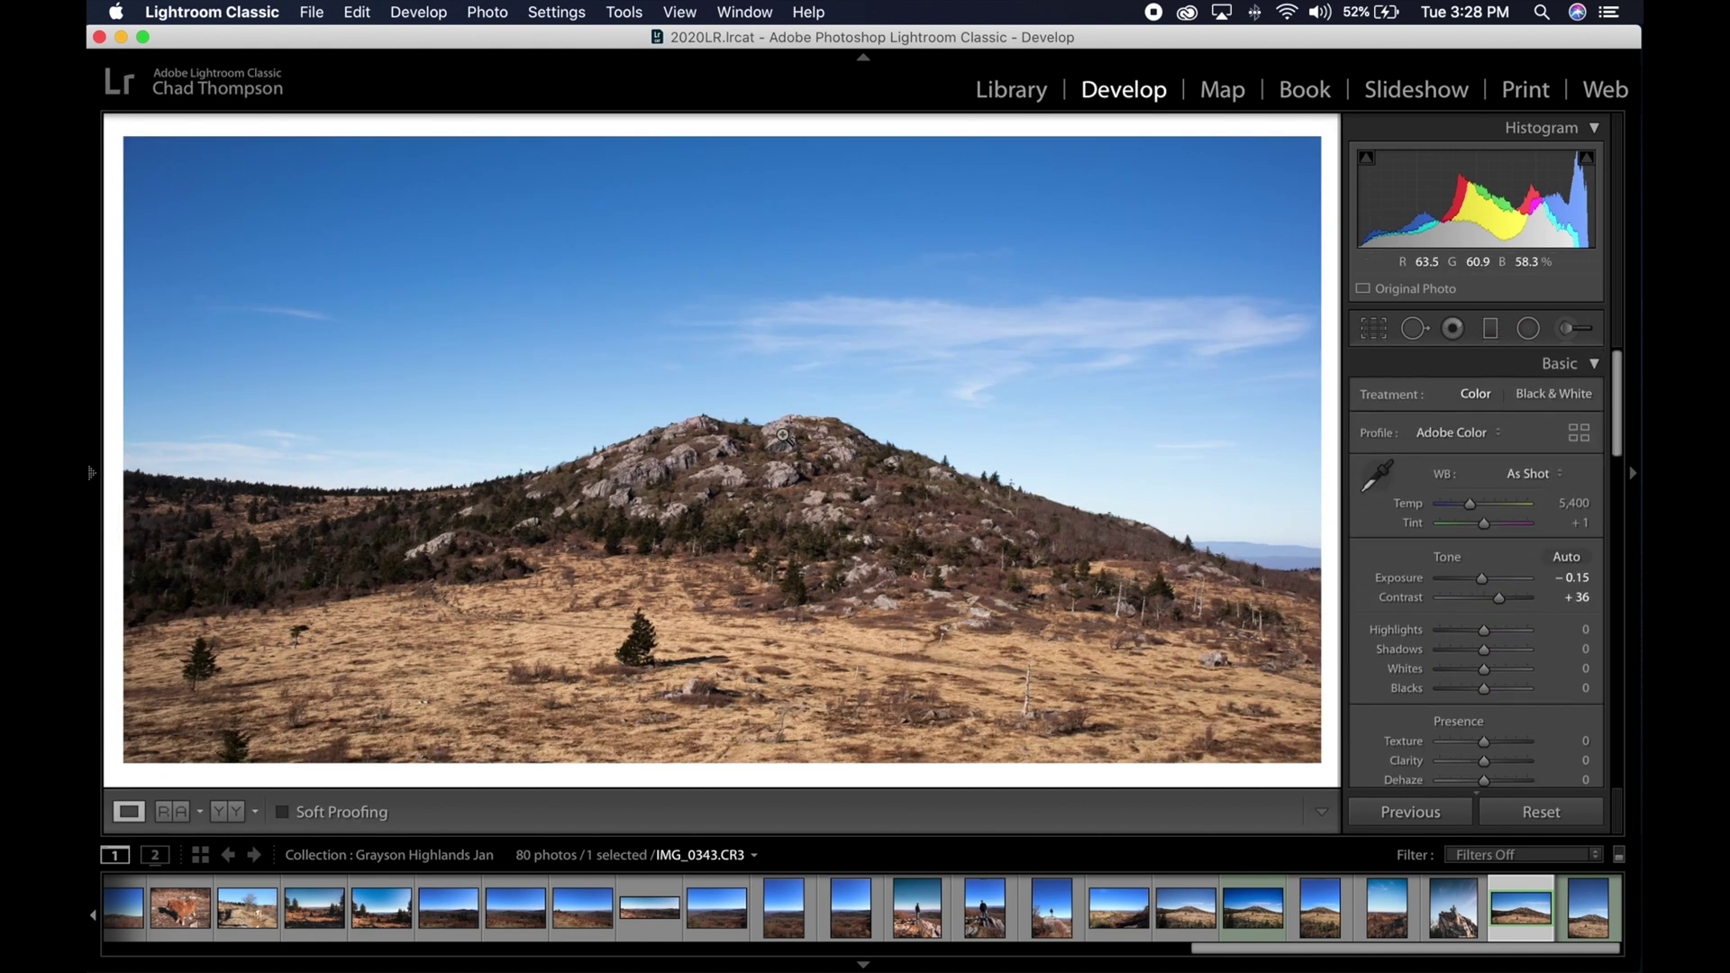
left_click(312, 12)
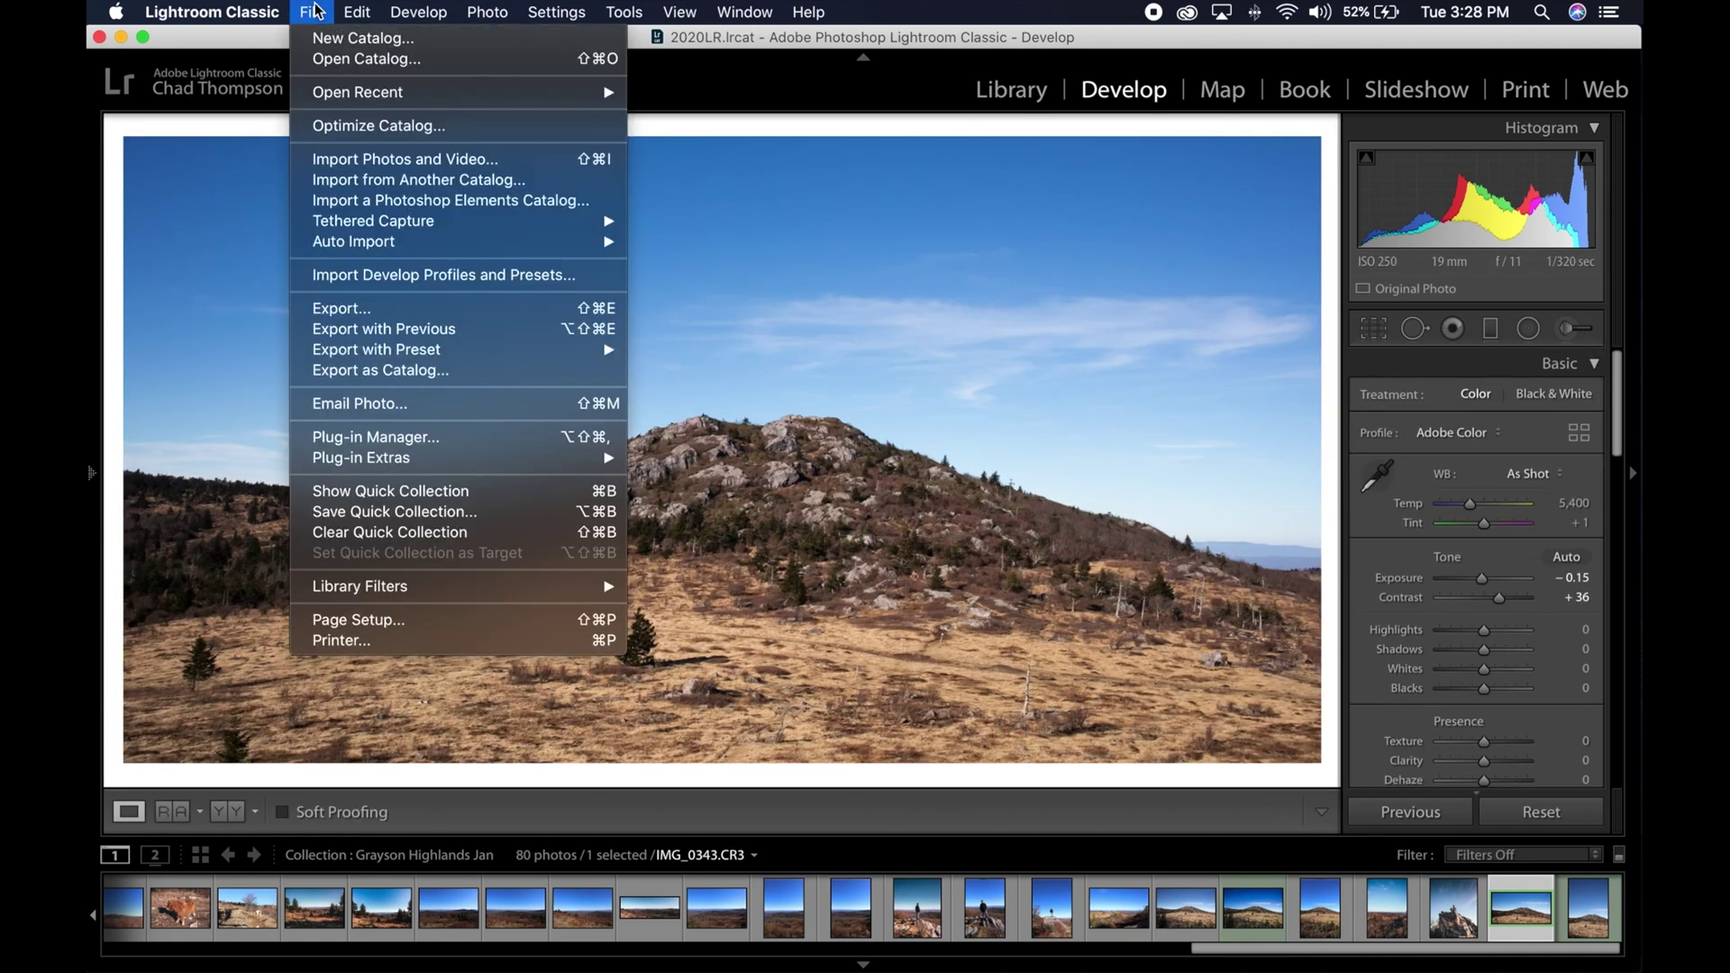
left_click(380, 310)
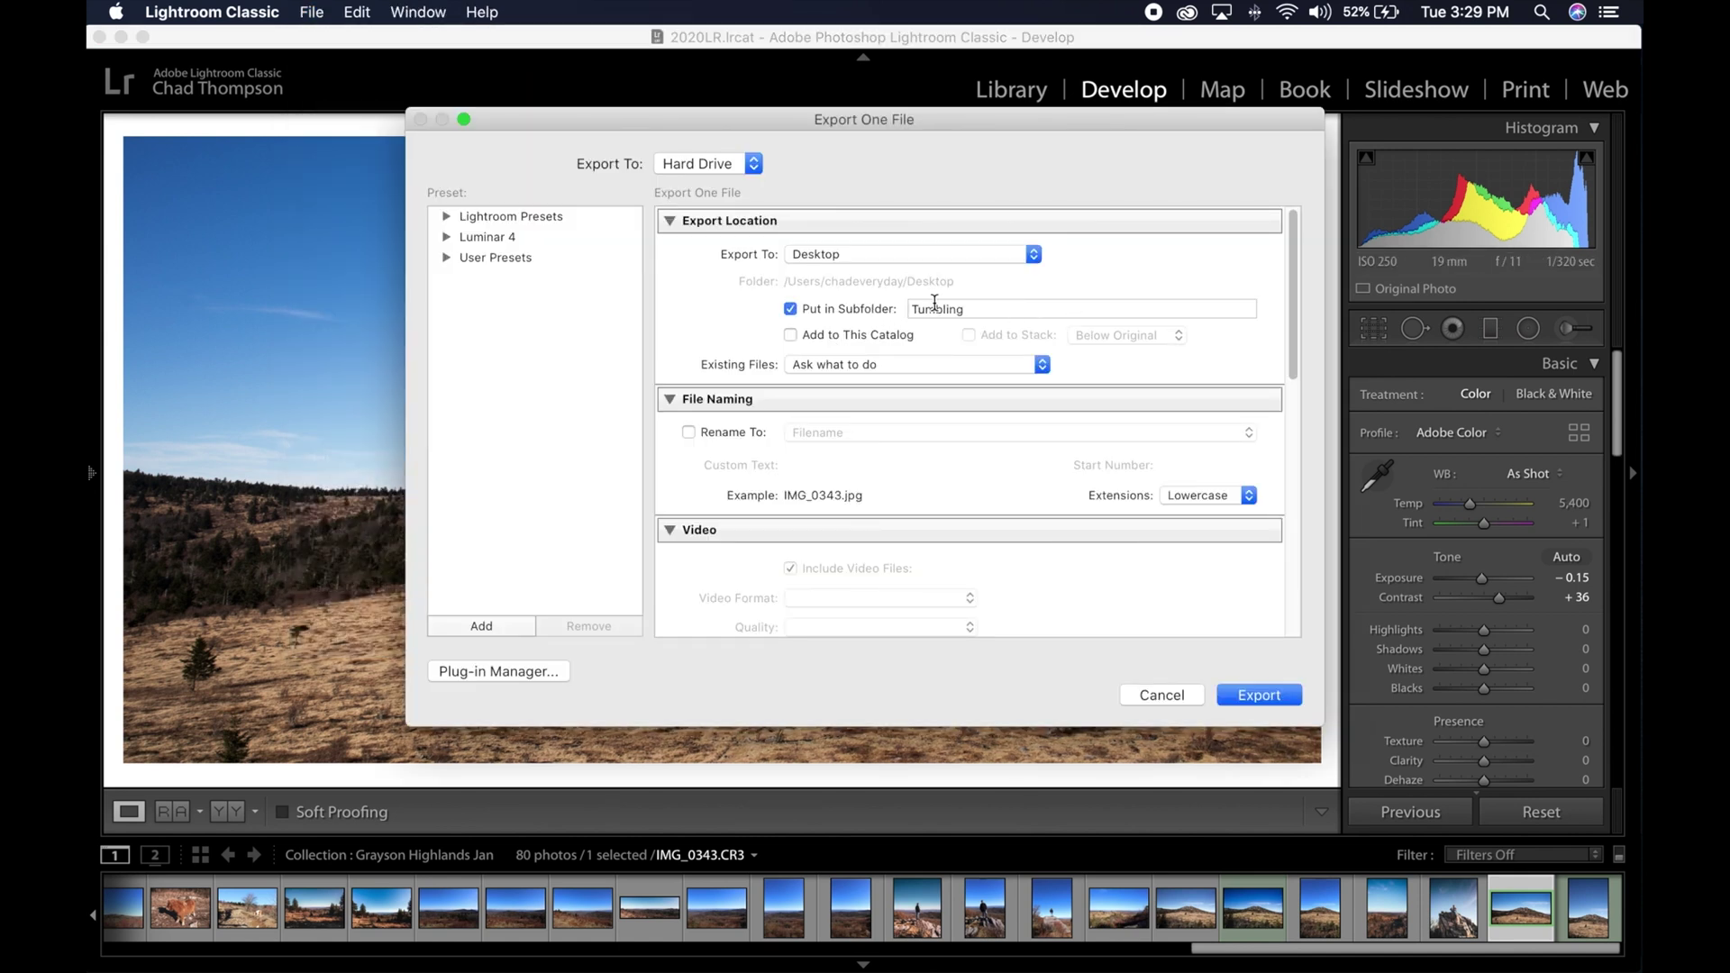
left_click(684, 223)
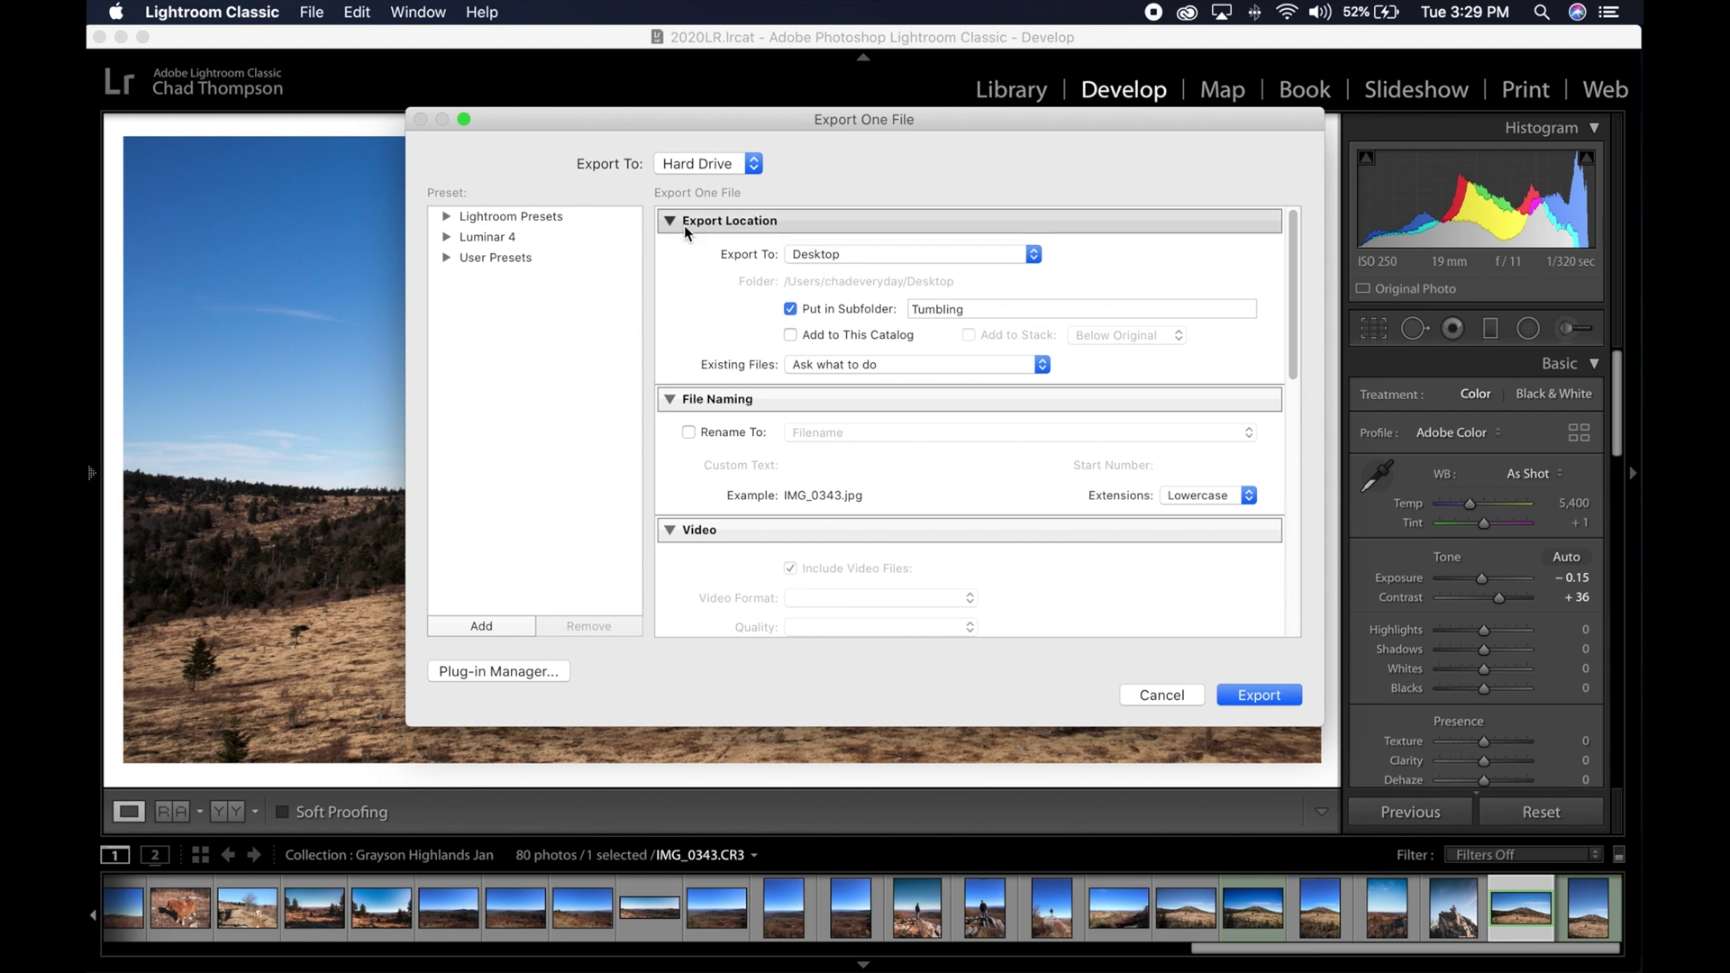
left_click(667, 250)
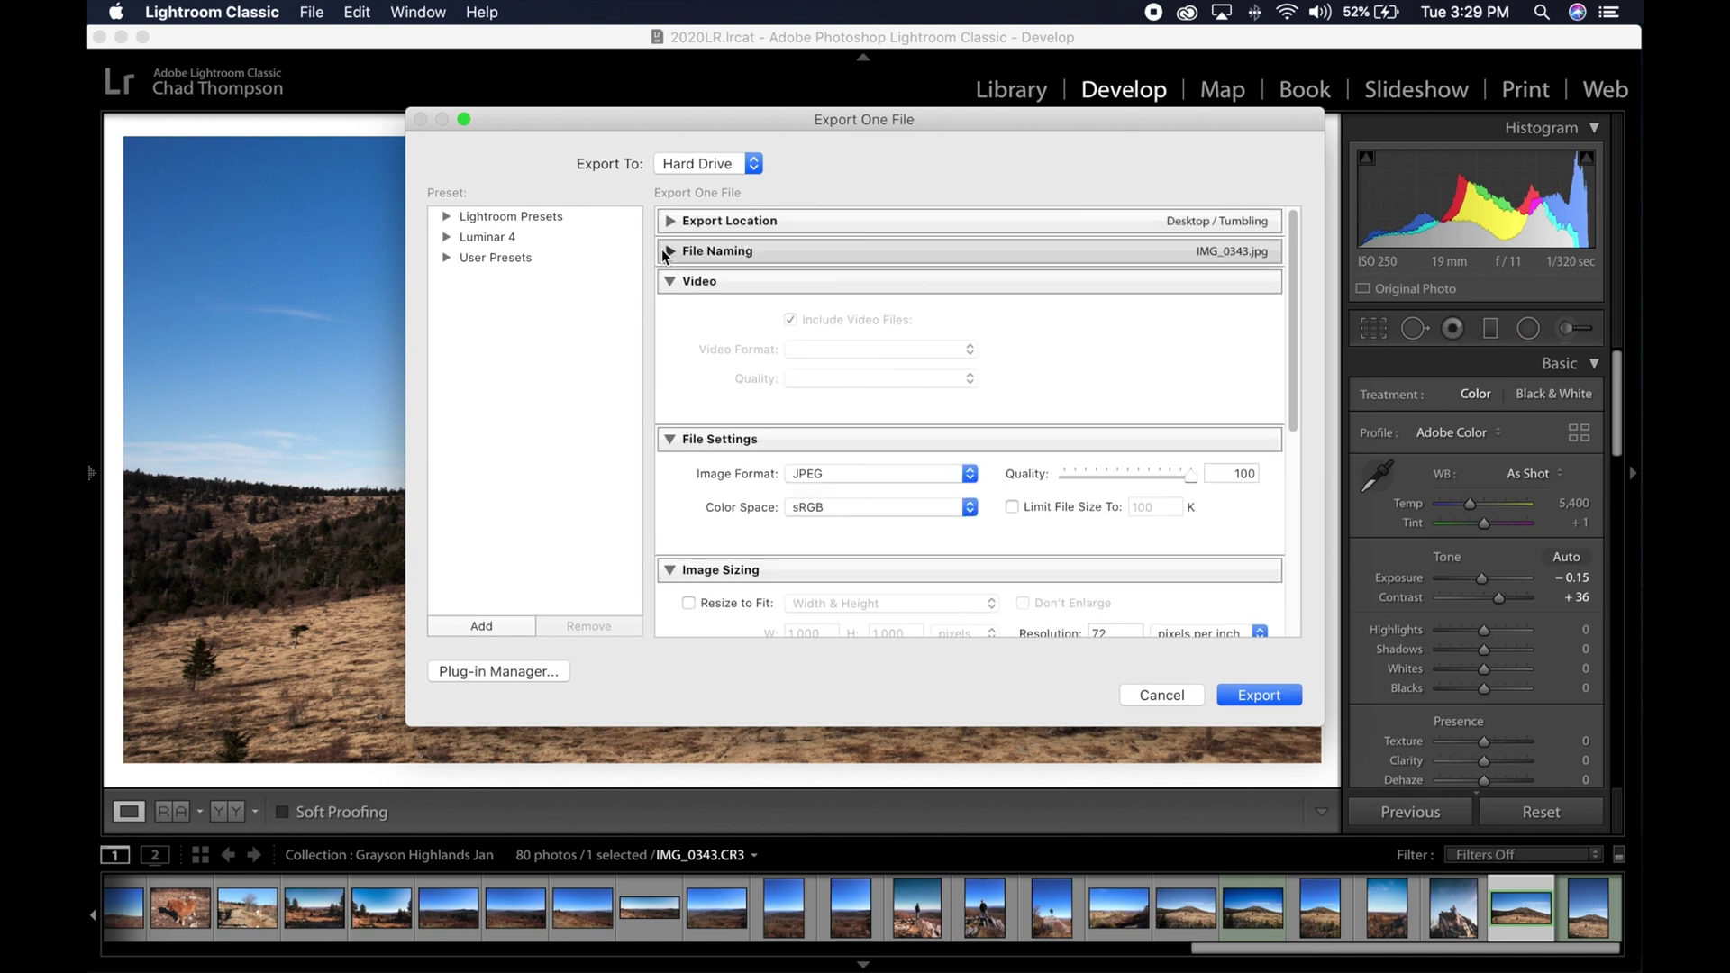
left_click(669, 282)
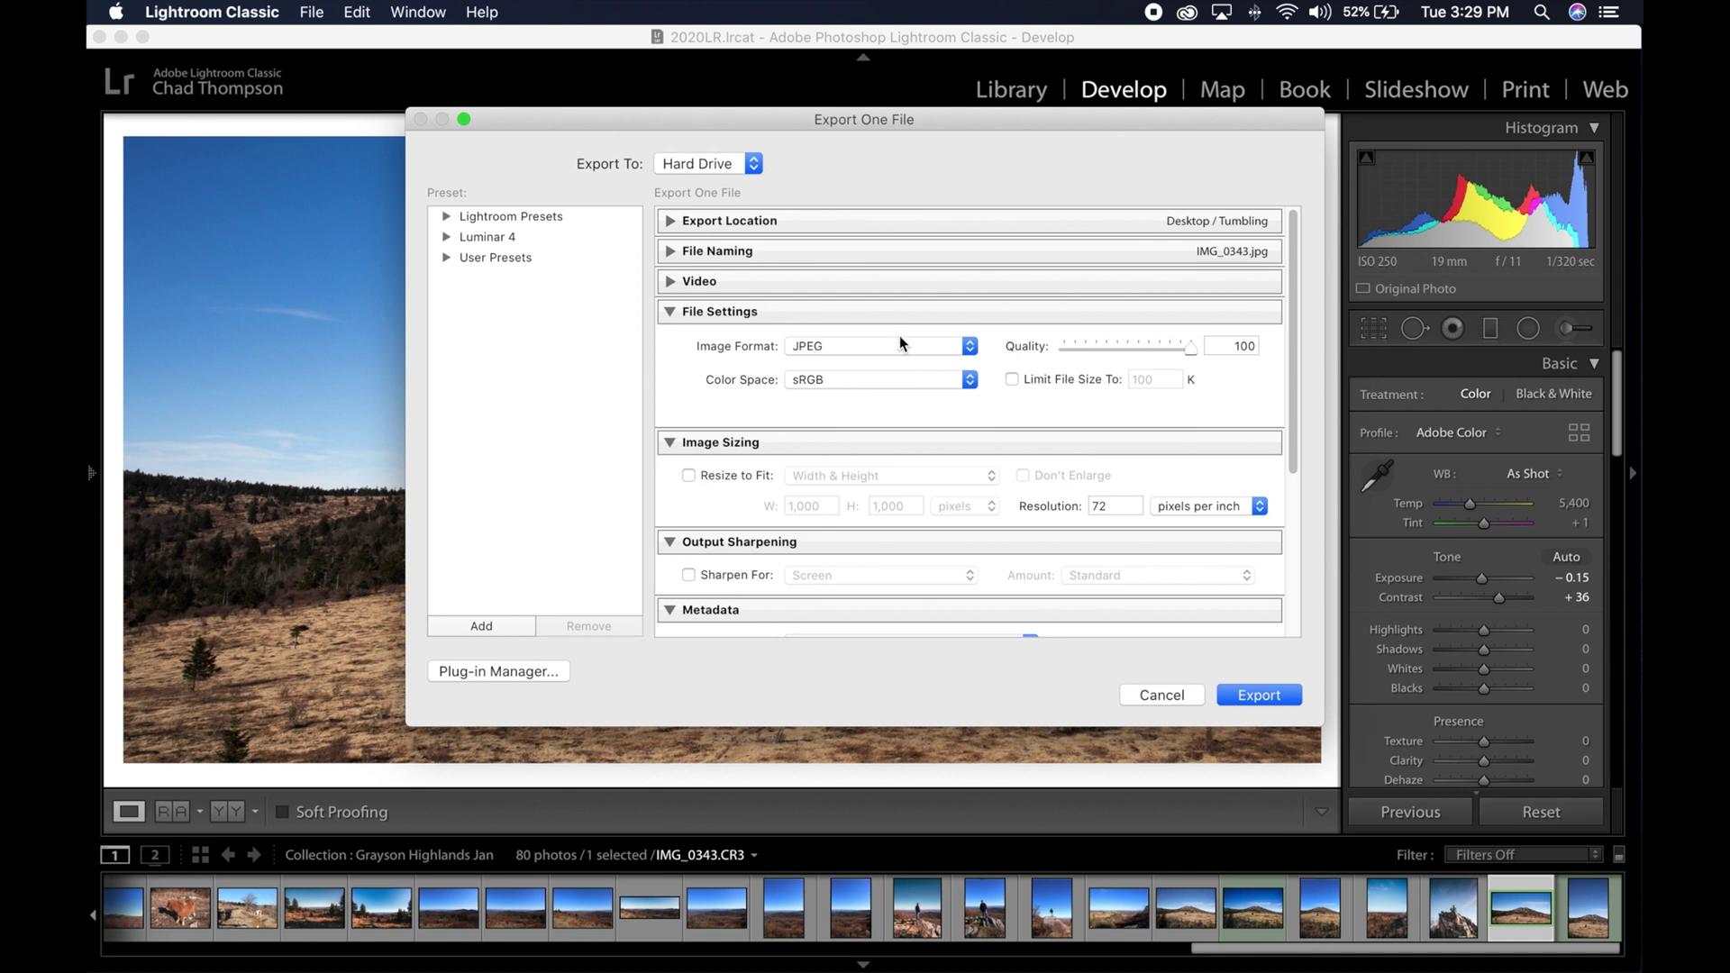
left_click(860, 379)
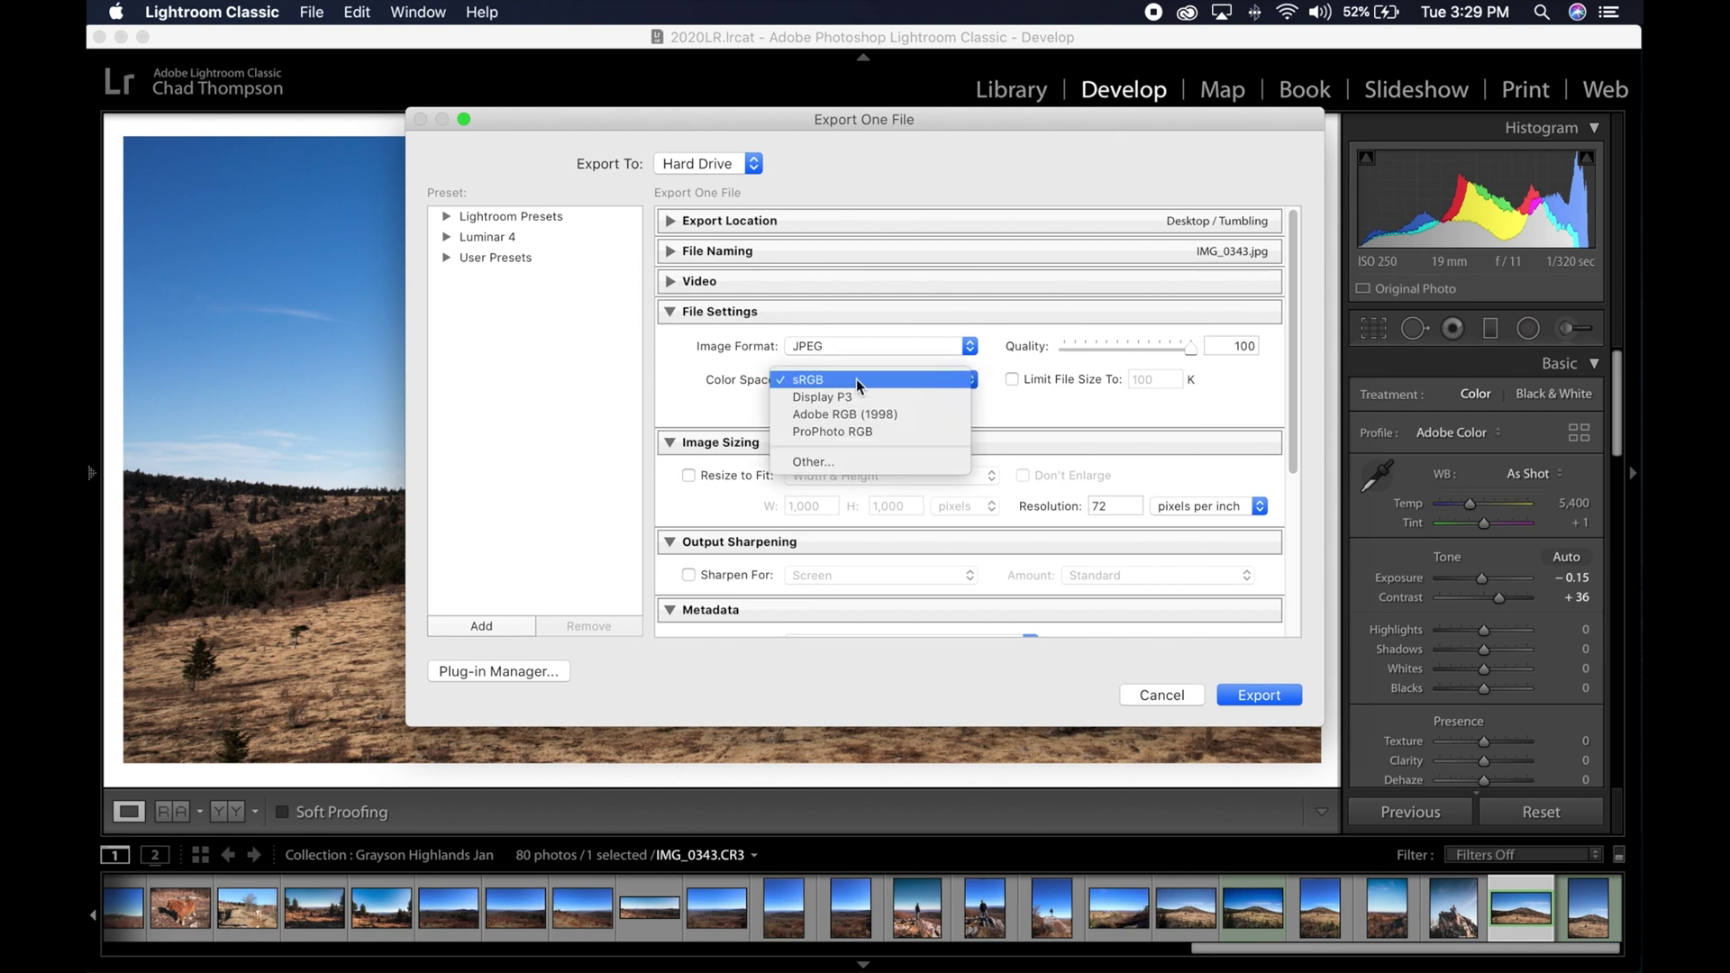
left_click(678, 371)
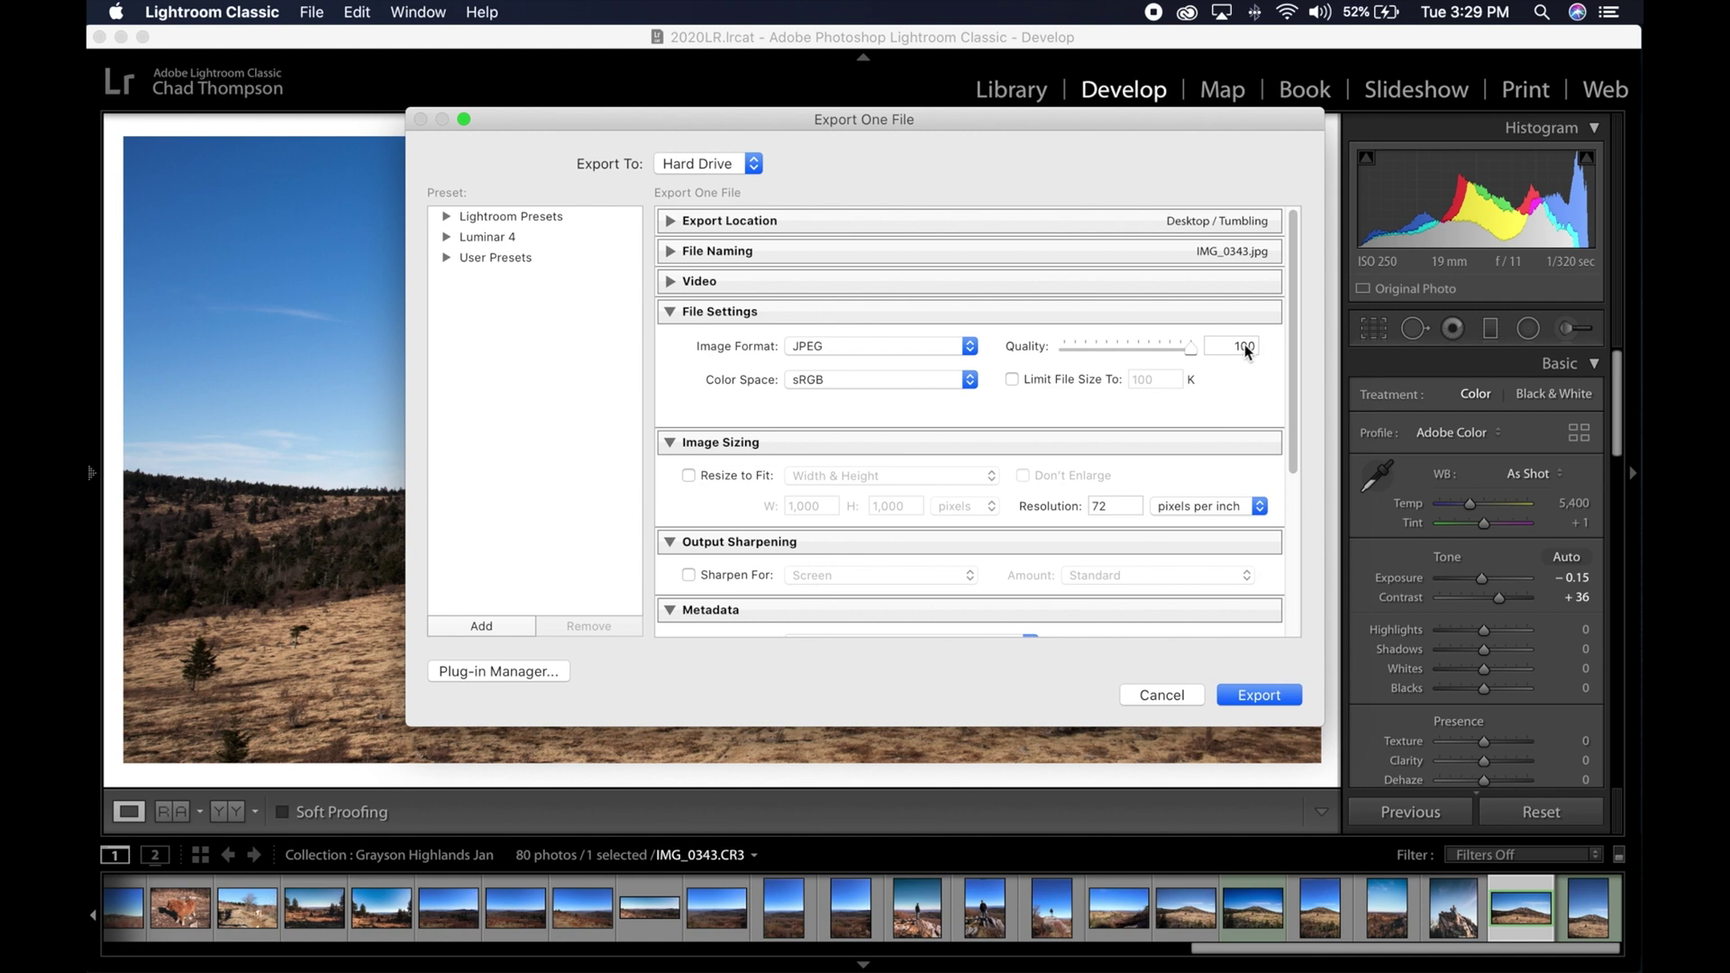
left_click(668, 312)
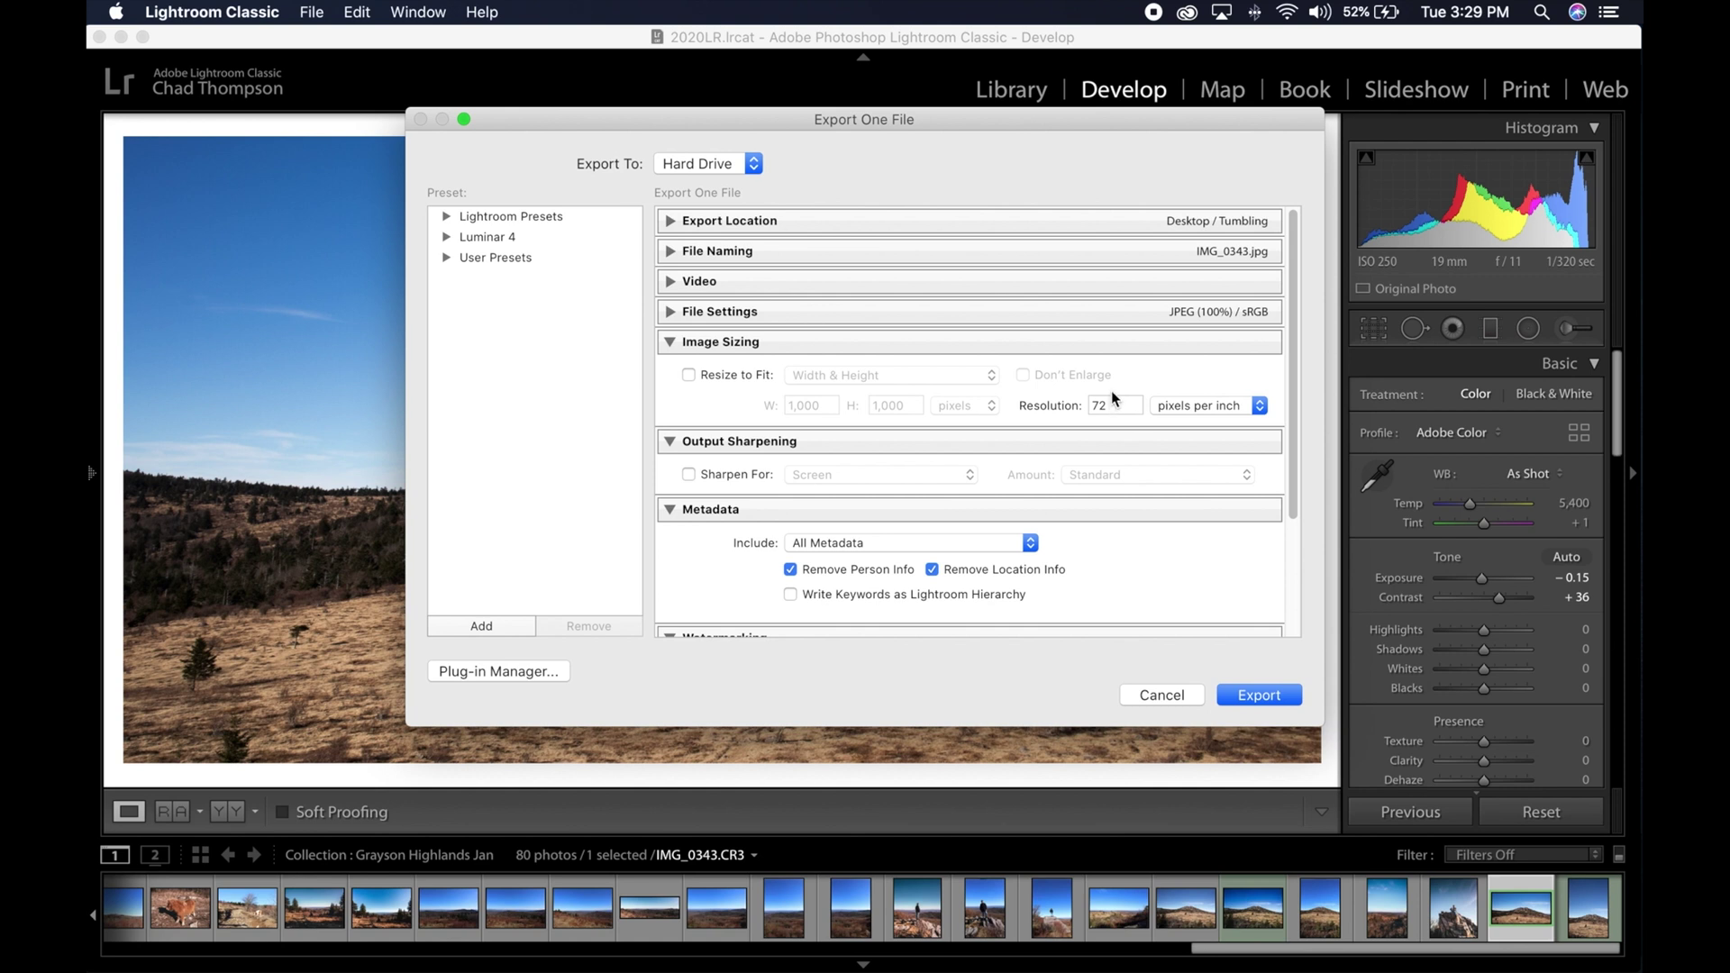
scroll(1110, 391, "down", 4)
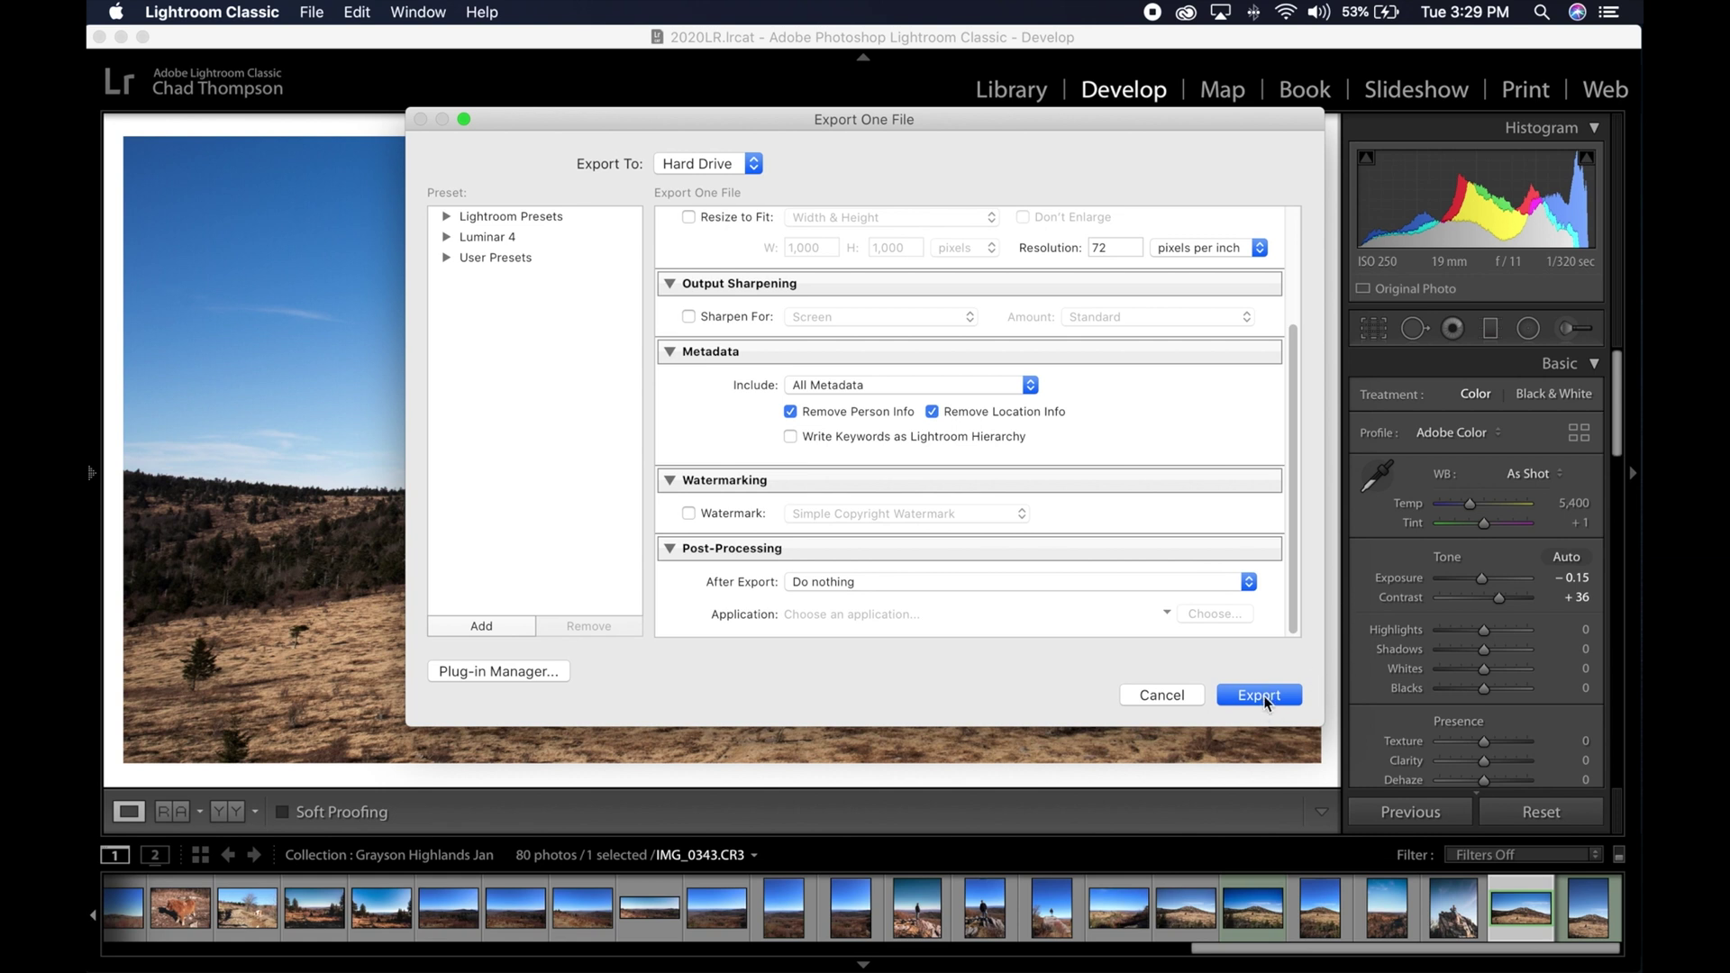
left_click(1155, 693)
- Flip the crop to a portrait Original-ratio frame with the peak centred, and commit it
key("r")
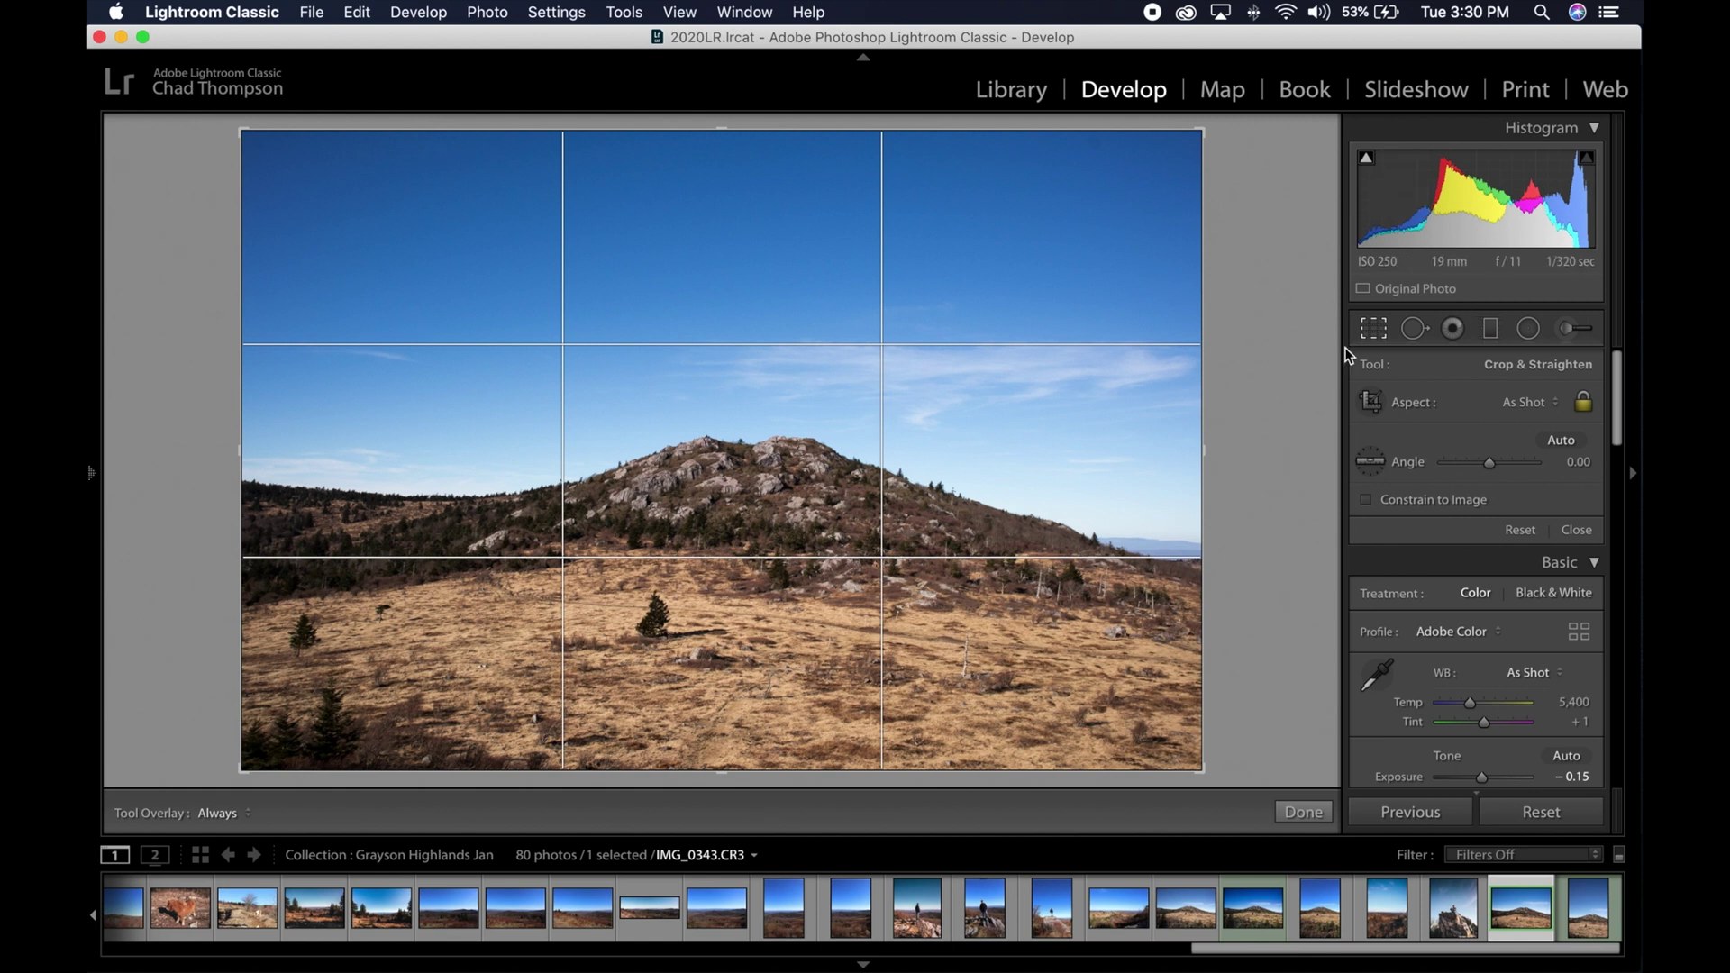
key("x")
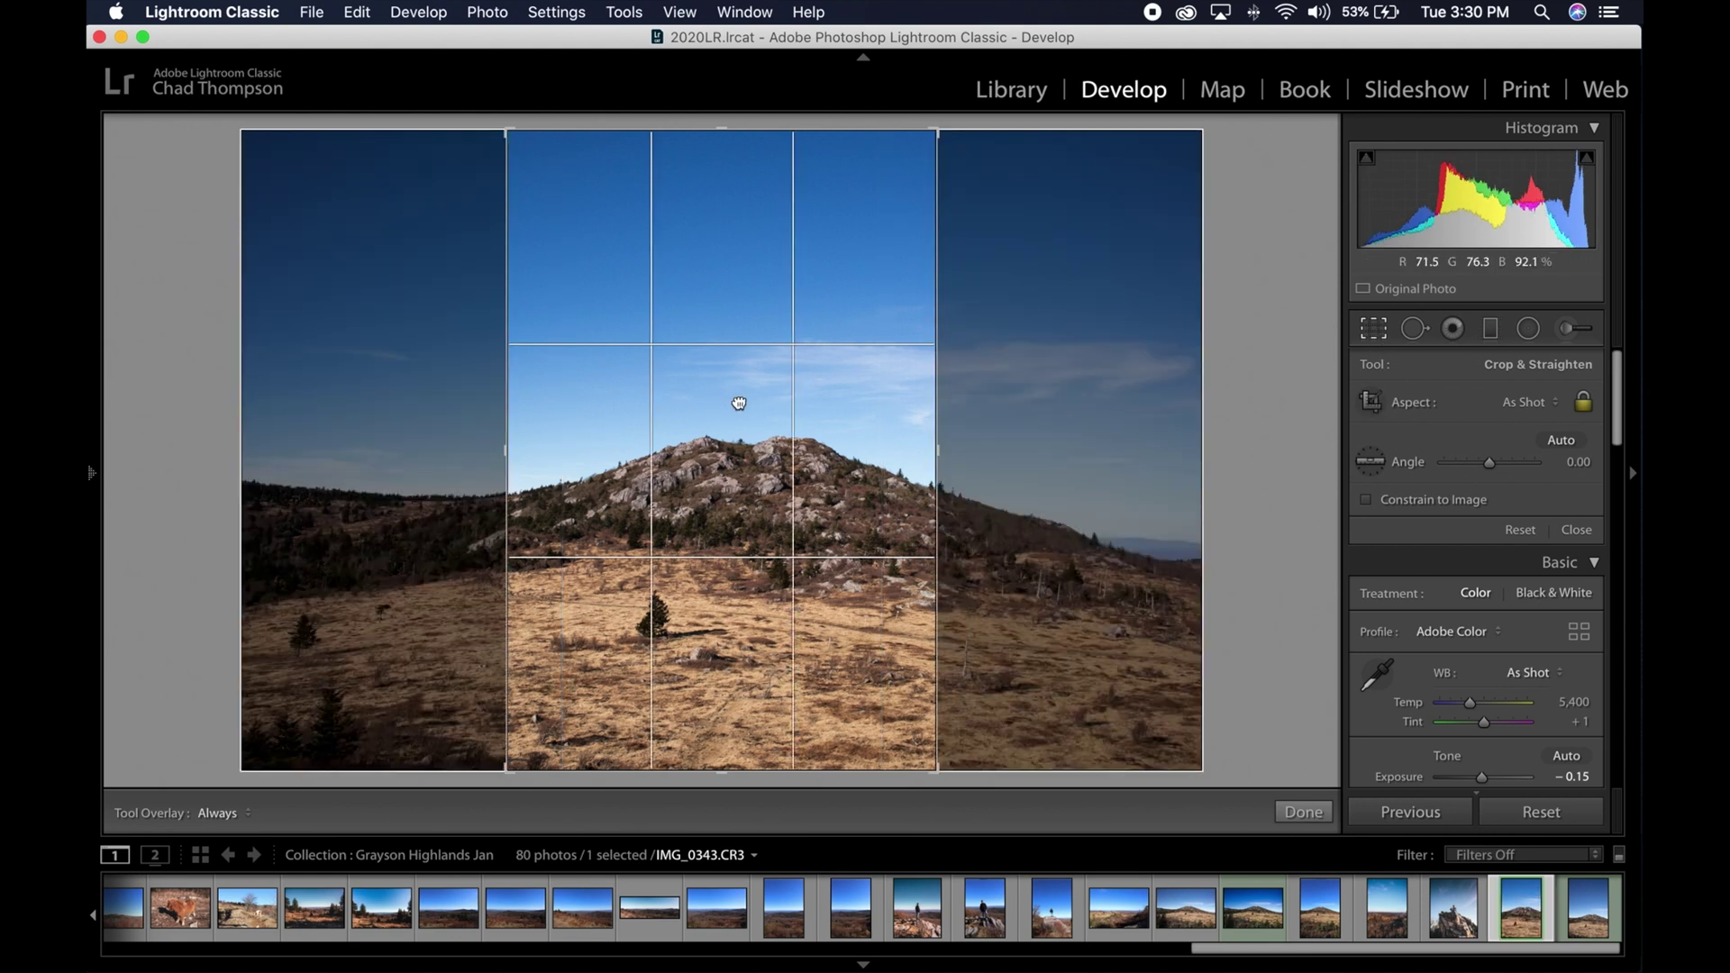
mouse_move(734, 398)
left_mouse_down()
mouse_move(707, 402)
mouse_move(738, 402)
mouse_move(722, 409)
left_mouse_up()
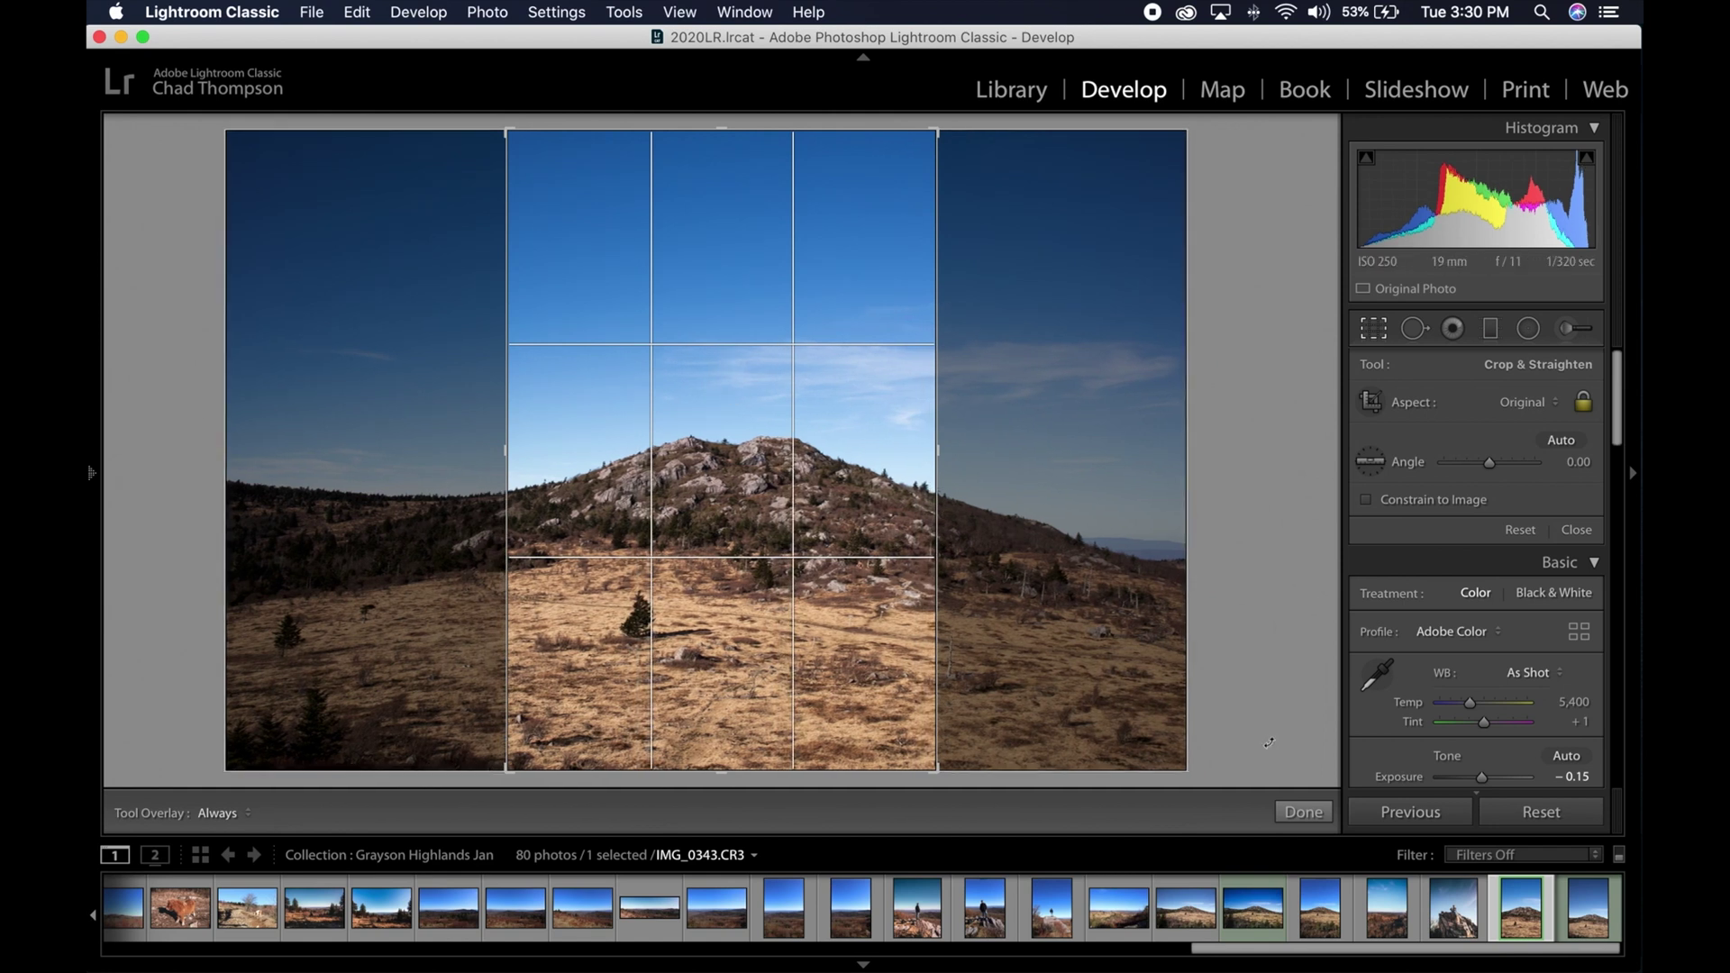
left_click(1288, 811)
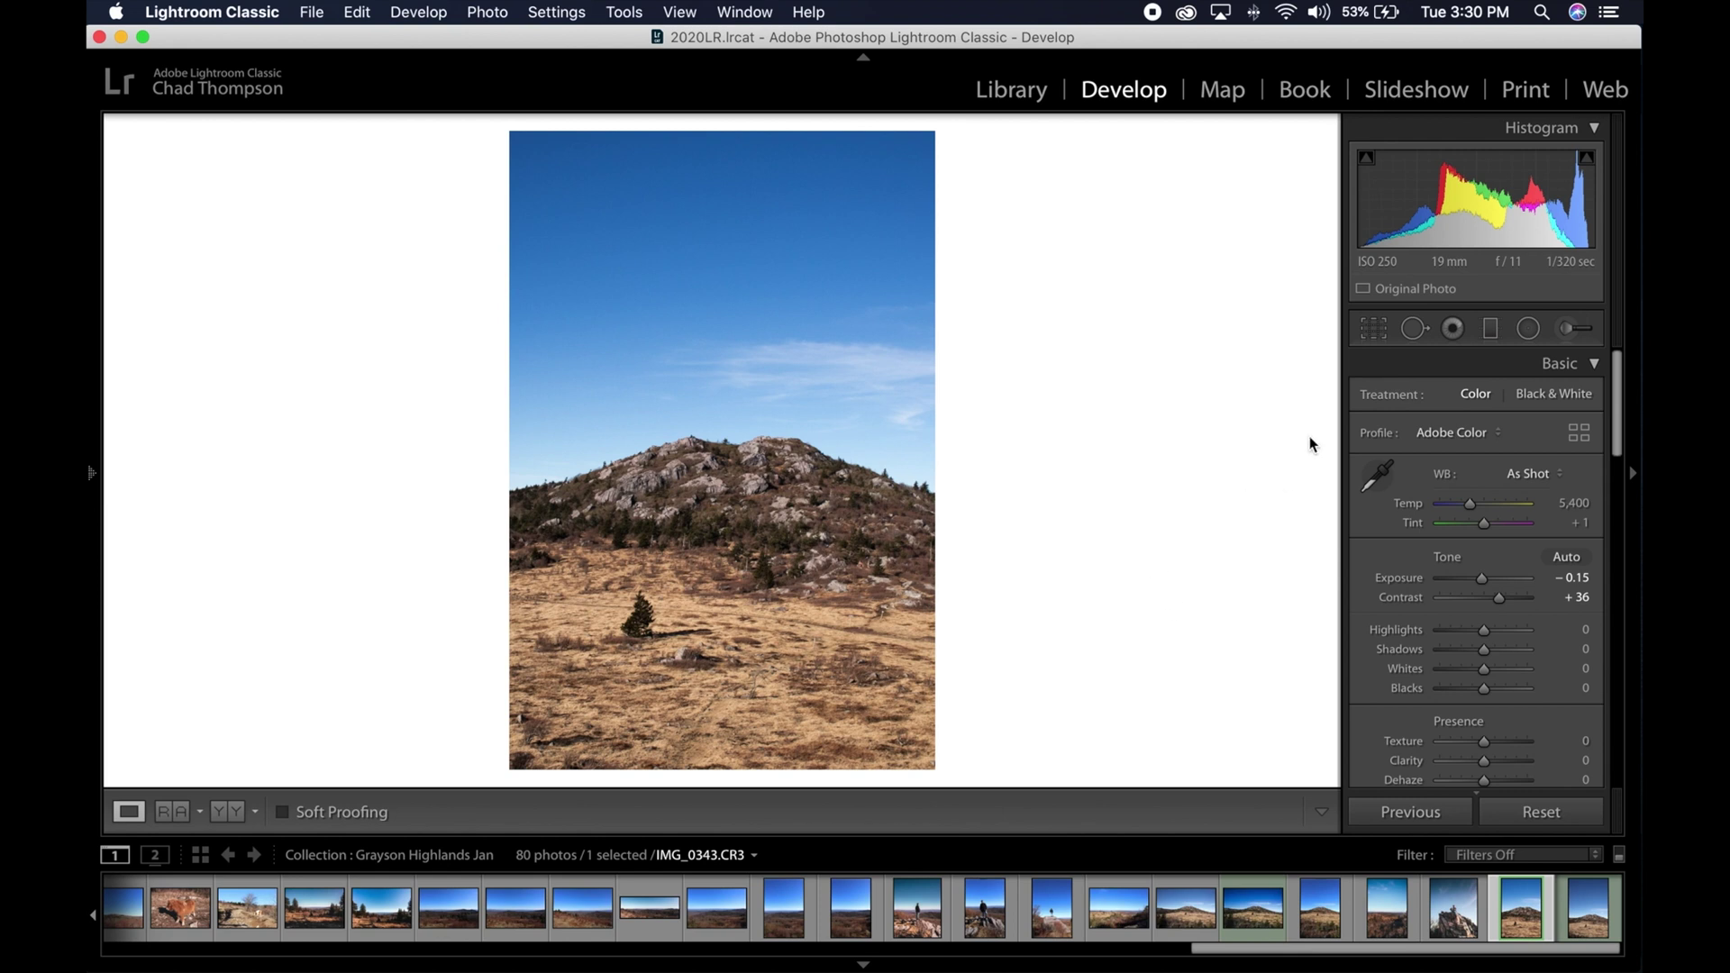
left_click(1375, 334)
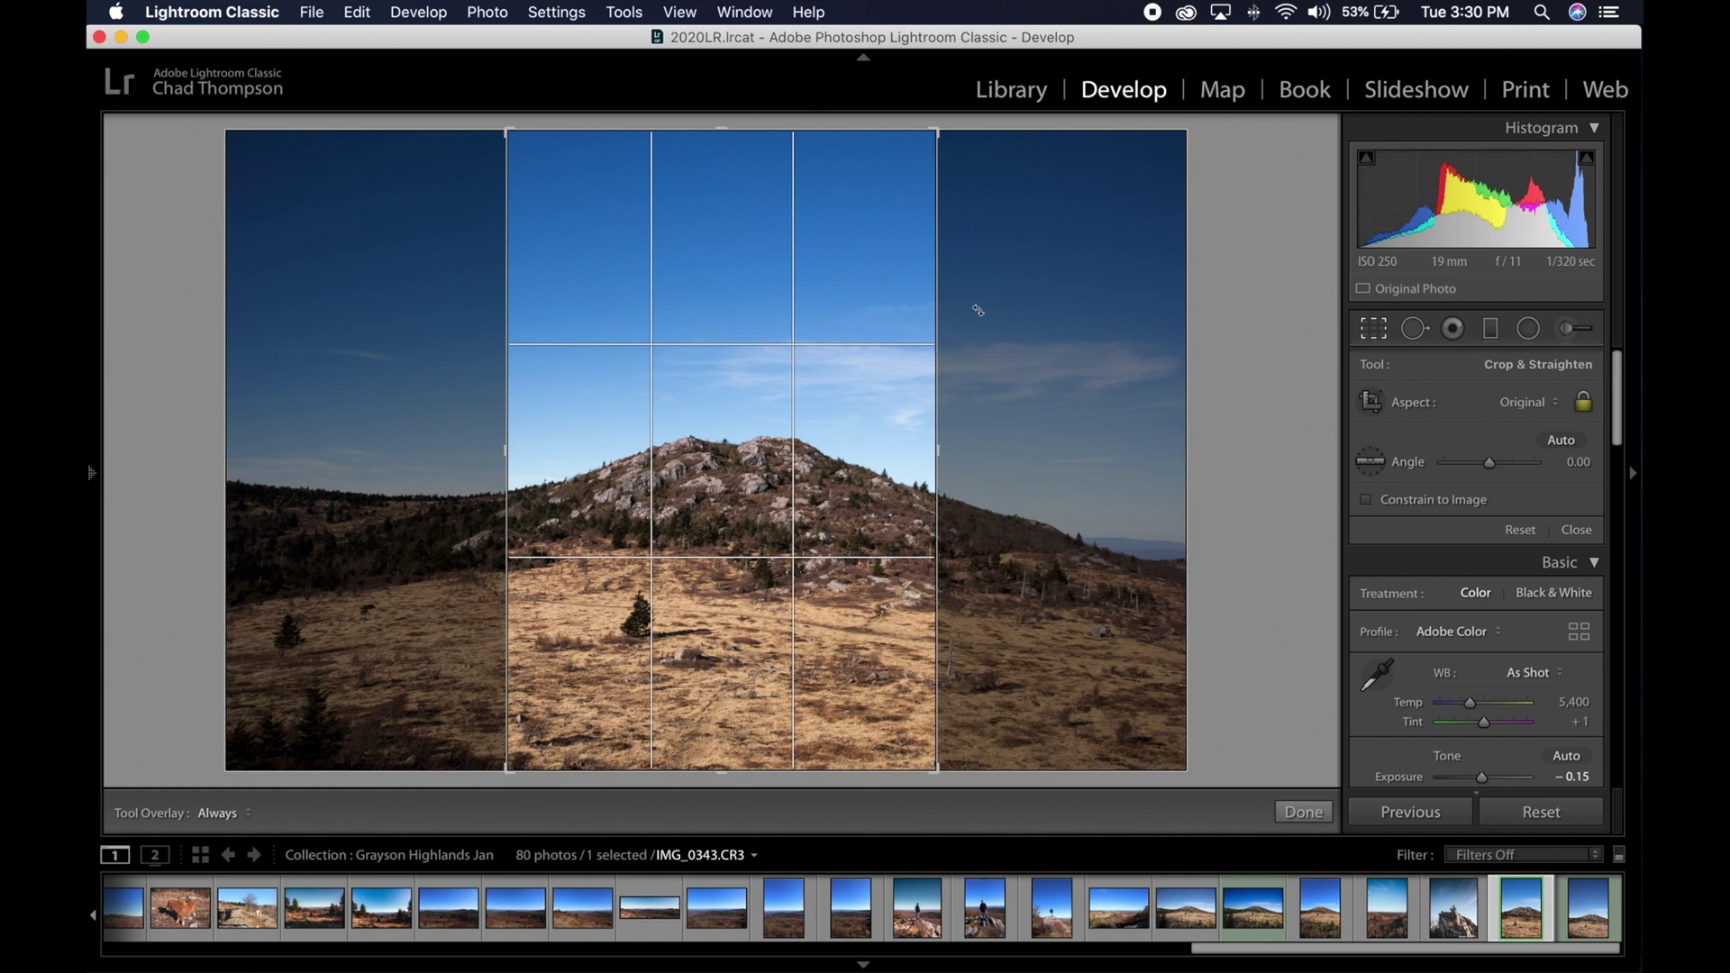
left_click(1514, 402)
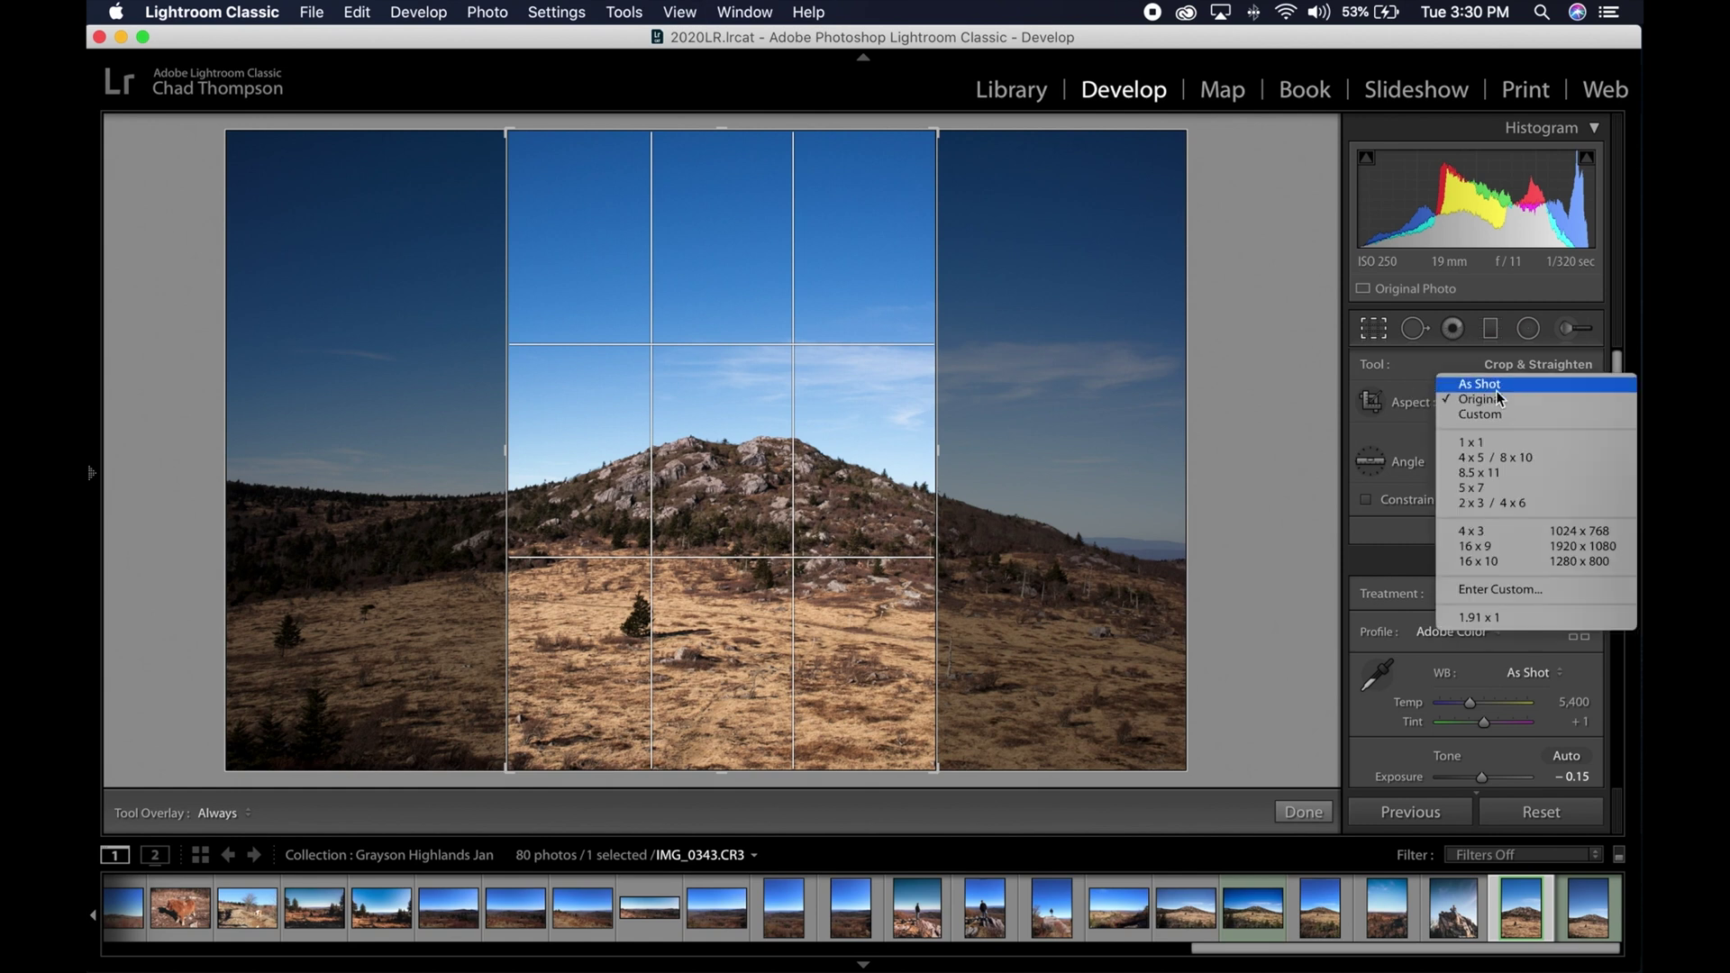
- Apply a 4 x 5 / 8 x 10 crop enlarged to the full photo height
left_click(1510, 460)
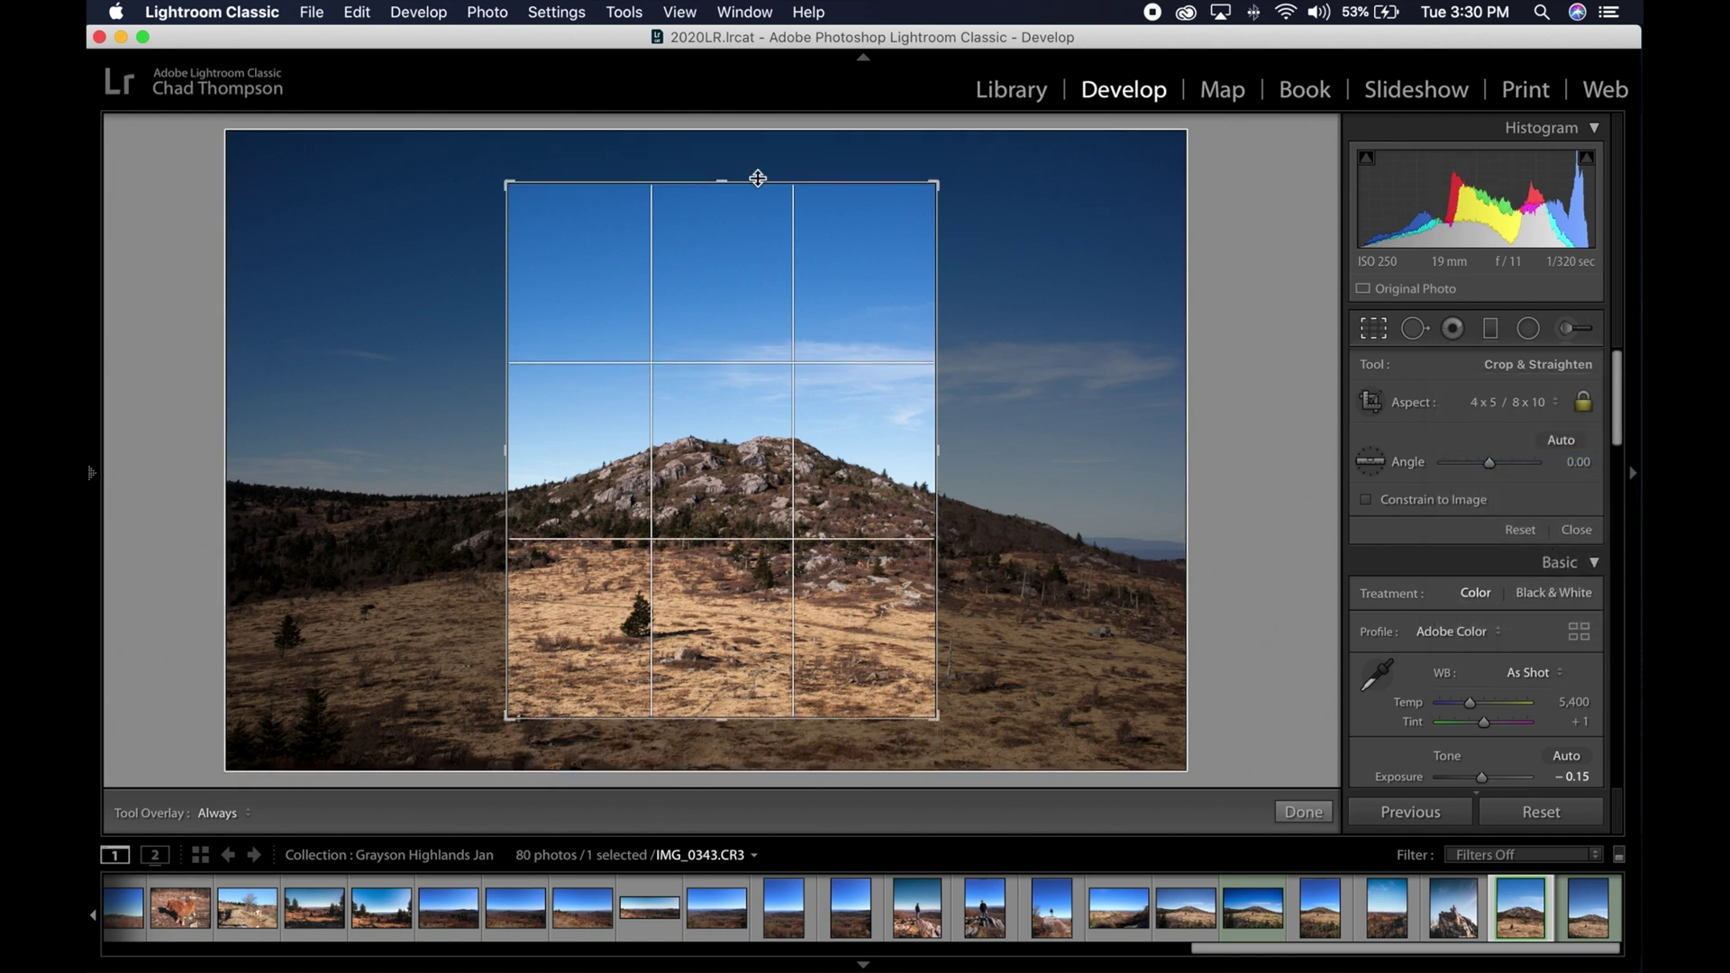
left_click_drag(952, 187, 957, 135)
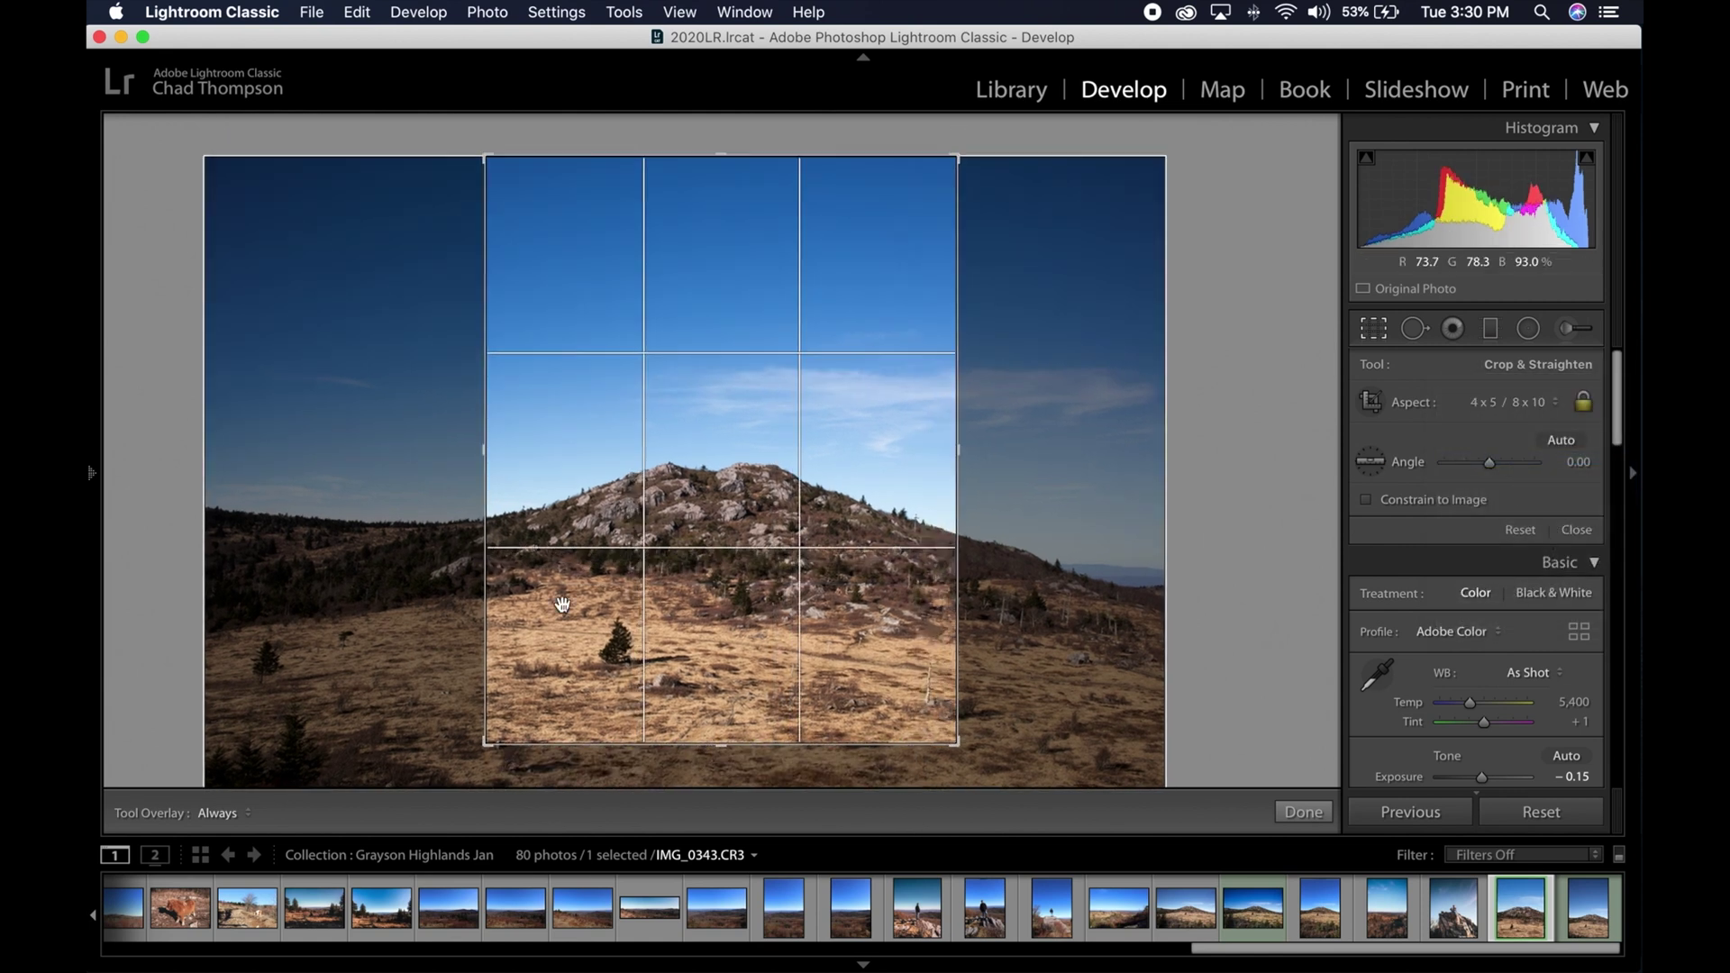
left_click_drag(483, 745, 455, 777)
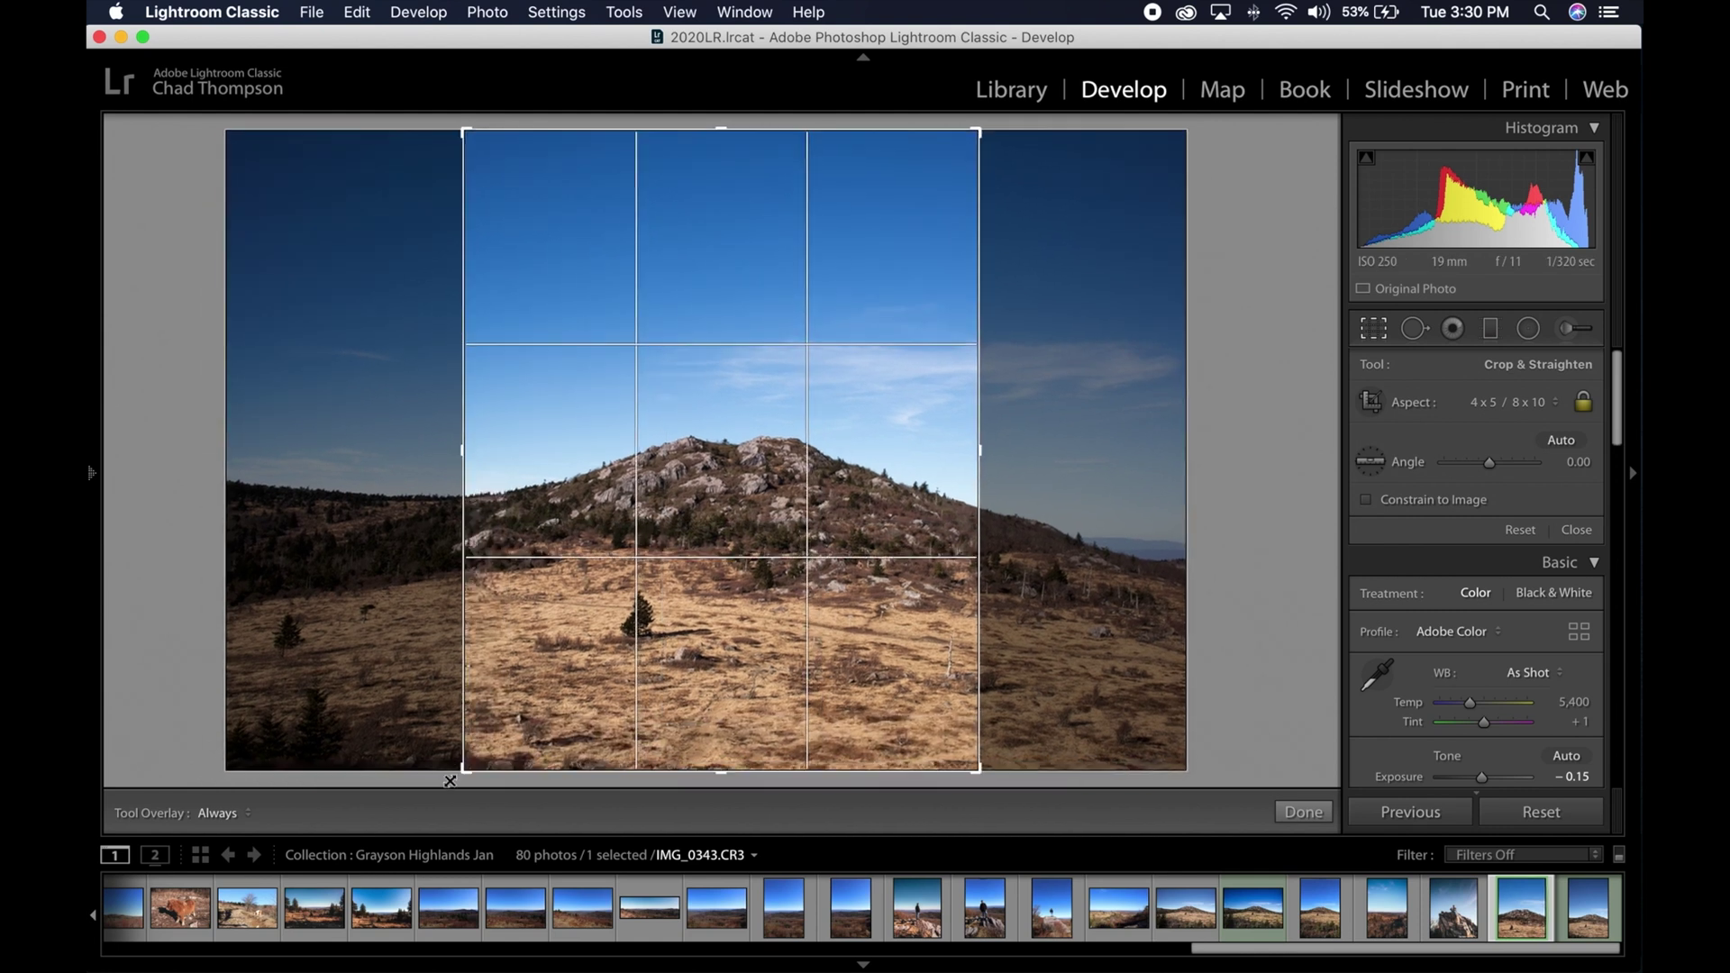
left_click(1302, 811)
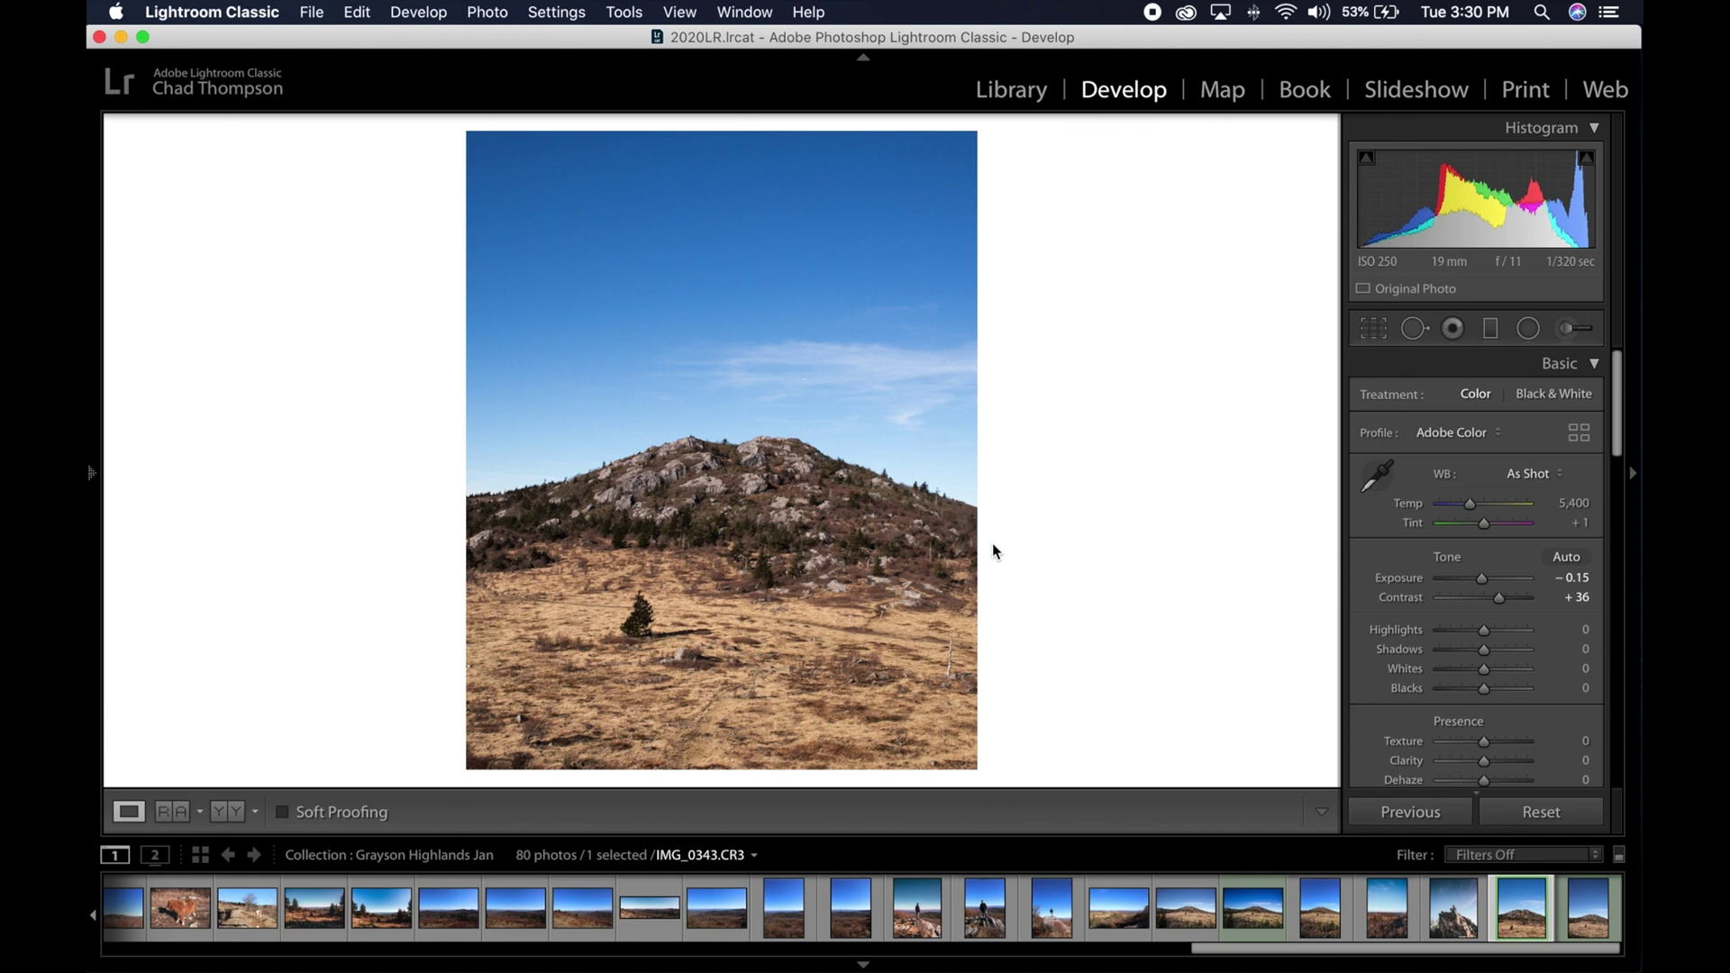
- Reset the crop to As Shot, then commit a 1 x 1 square crop centred on the peak
left_click(1374, 329)
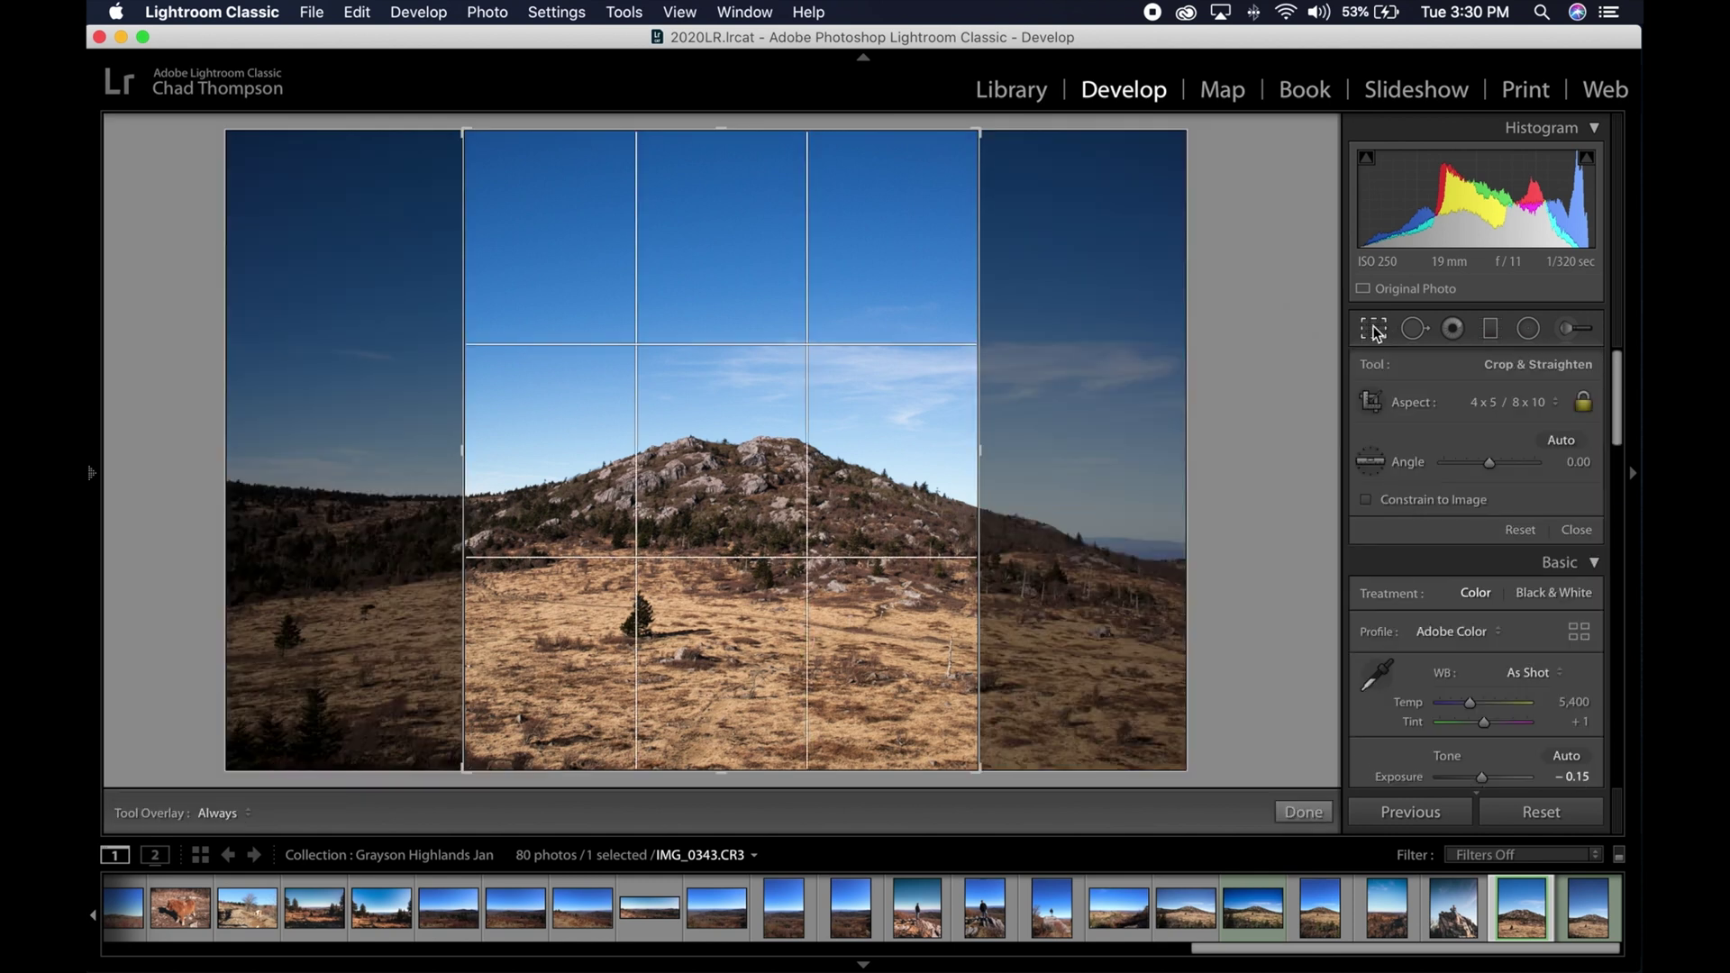
left_click(1500, 396)
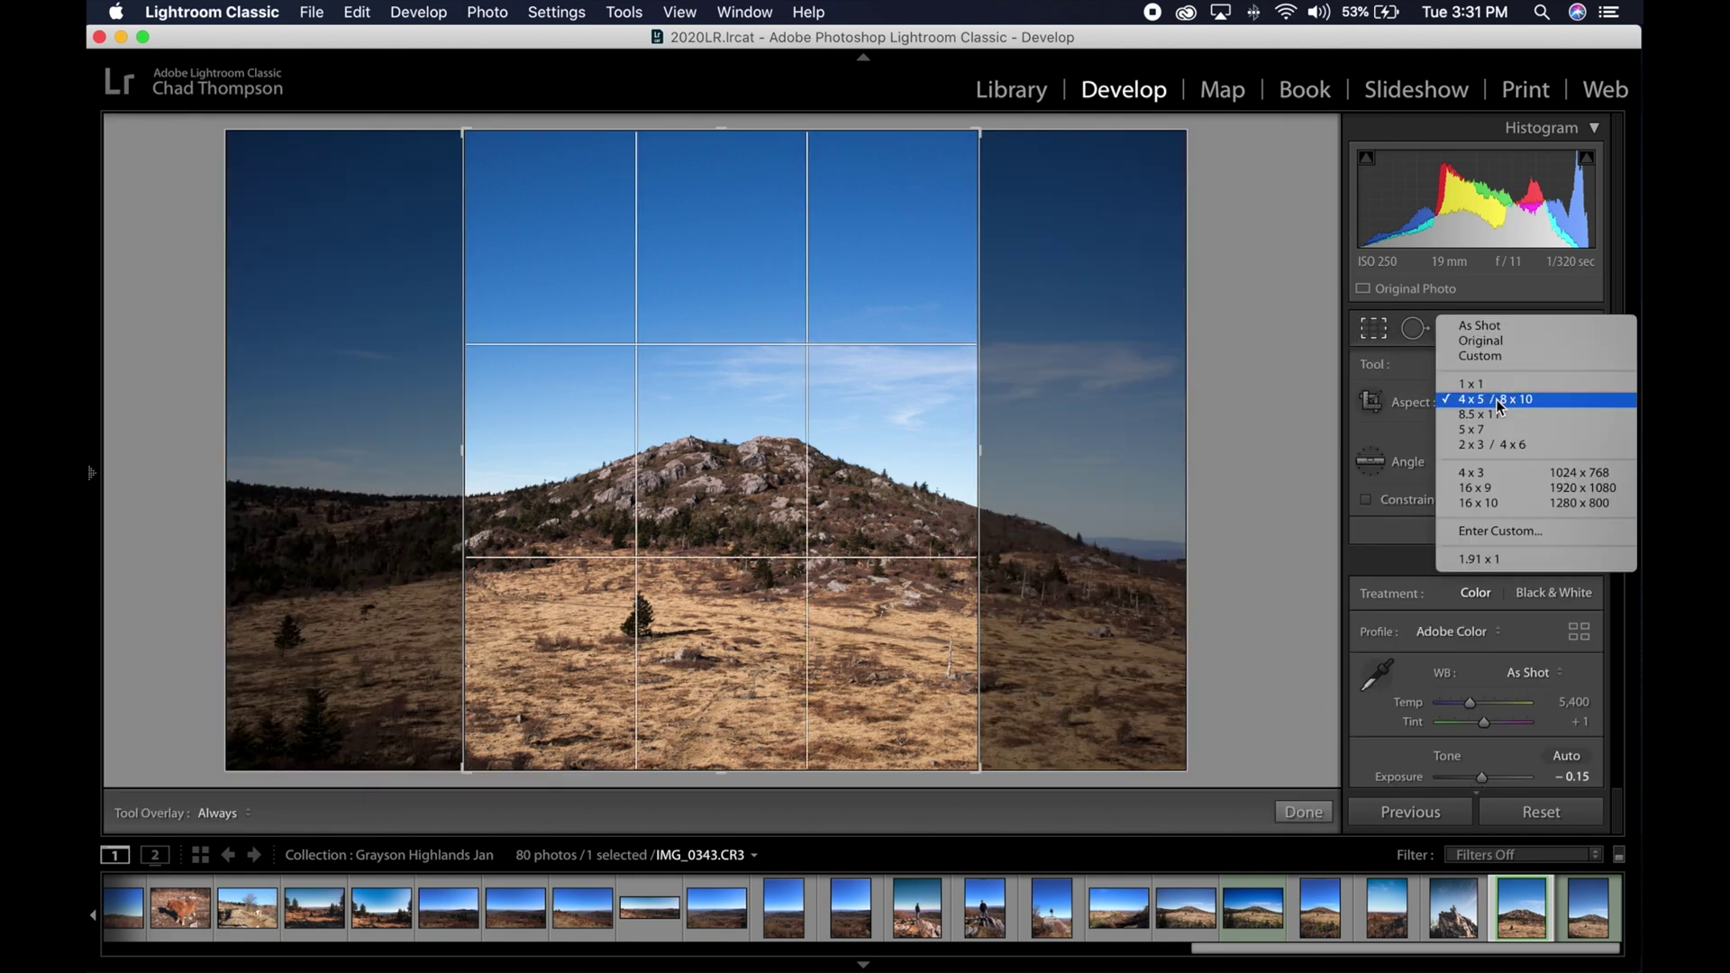
left_click(1519, 332)
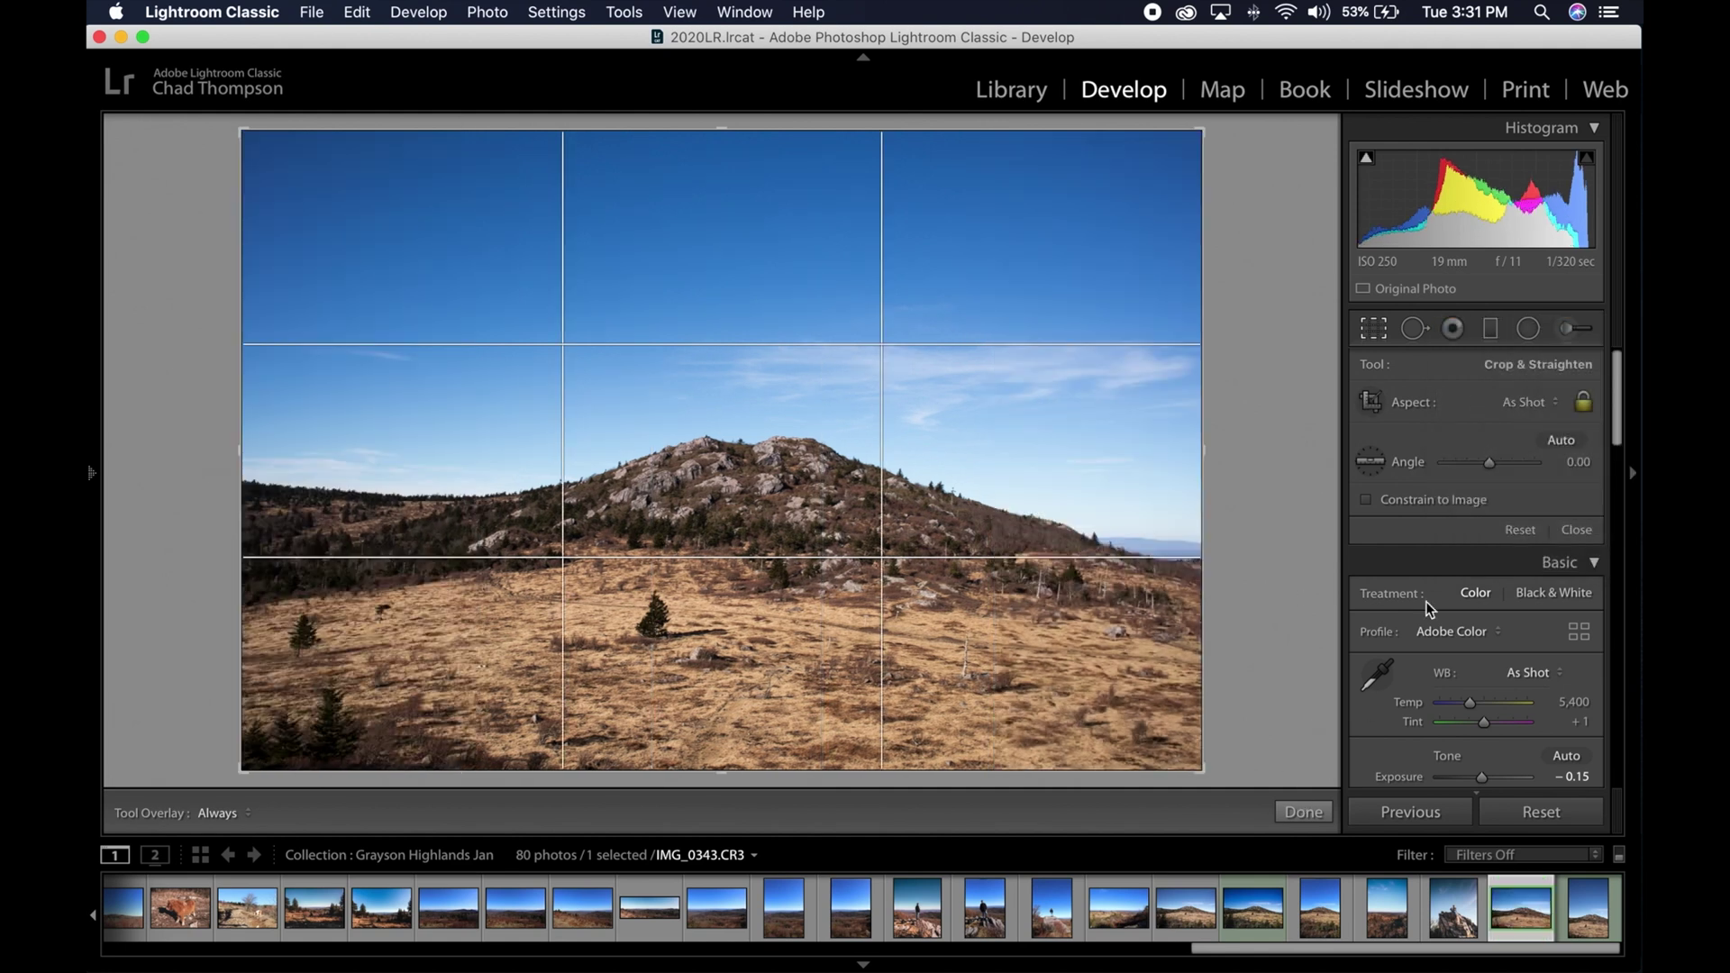
left_click(1521, 403)
left_click(1495, 459)
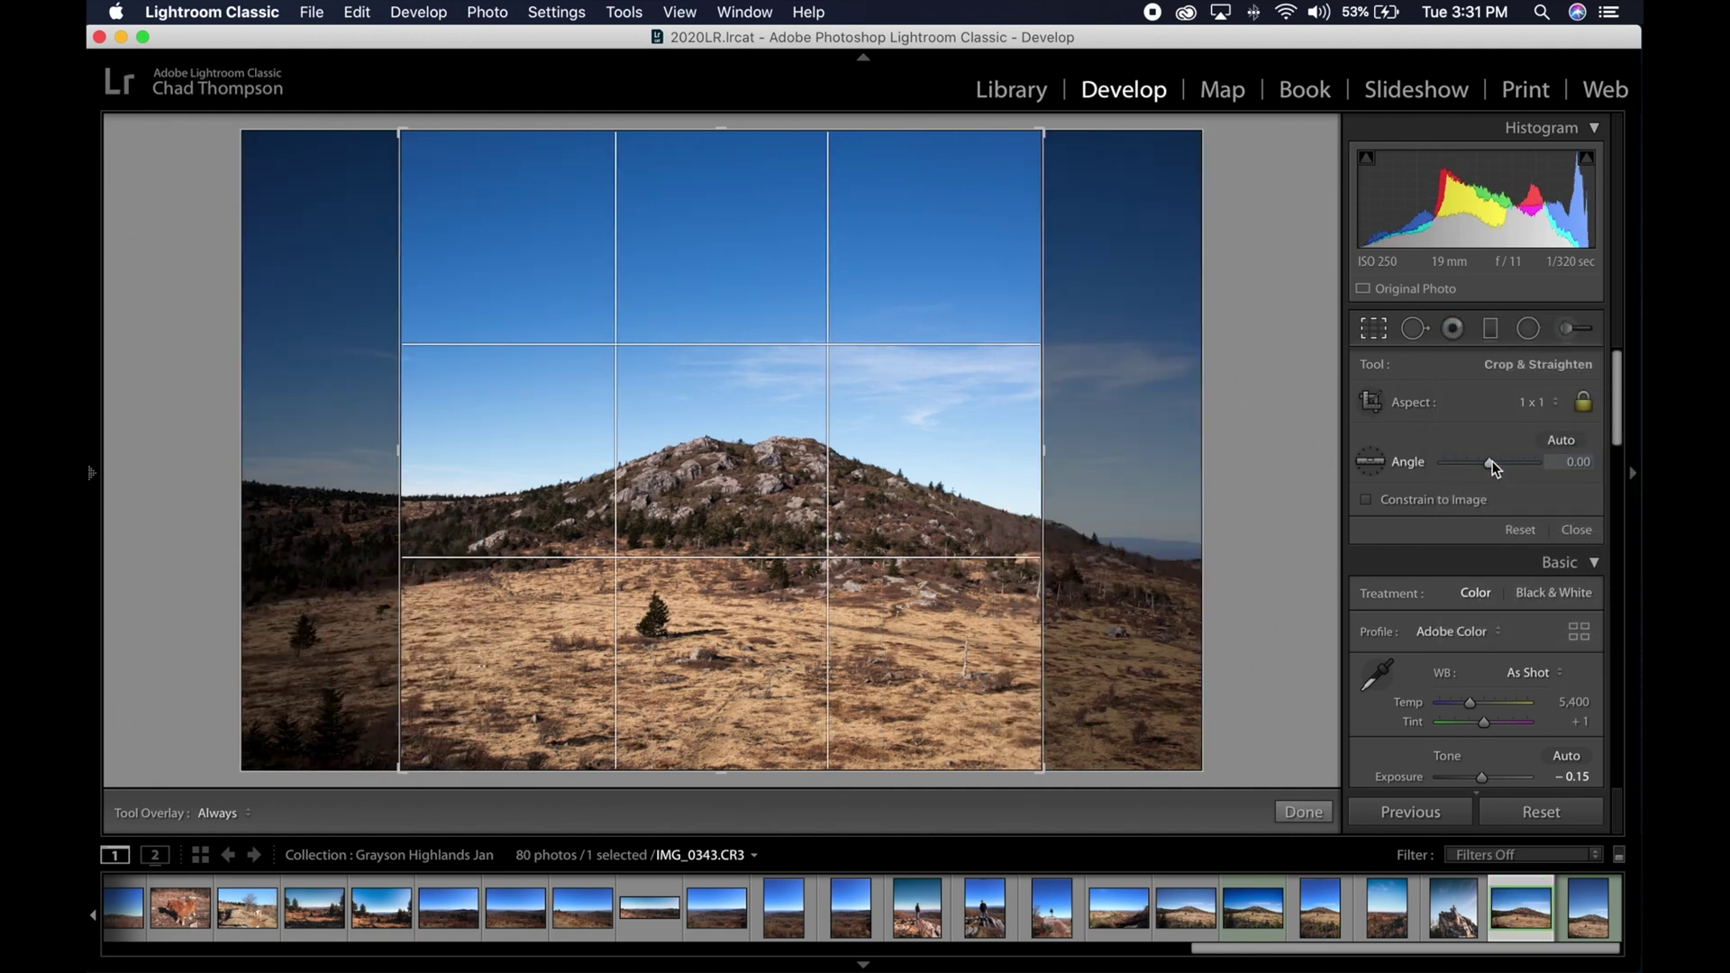
left_click_drag(846, 502, 831, 501)
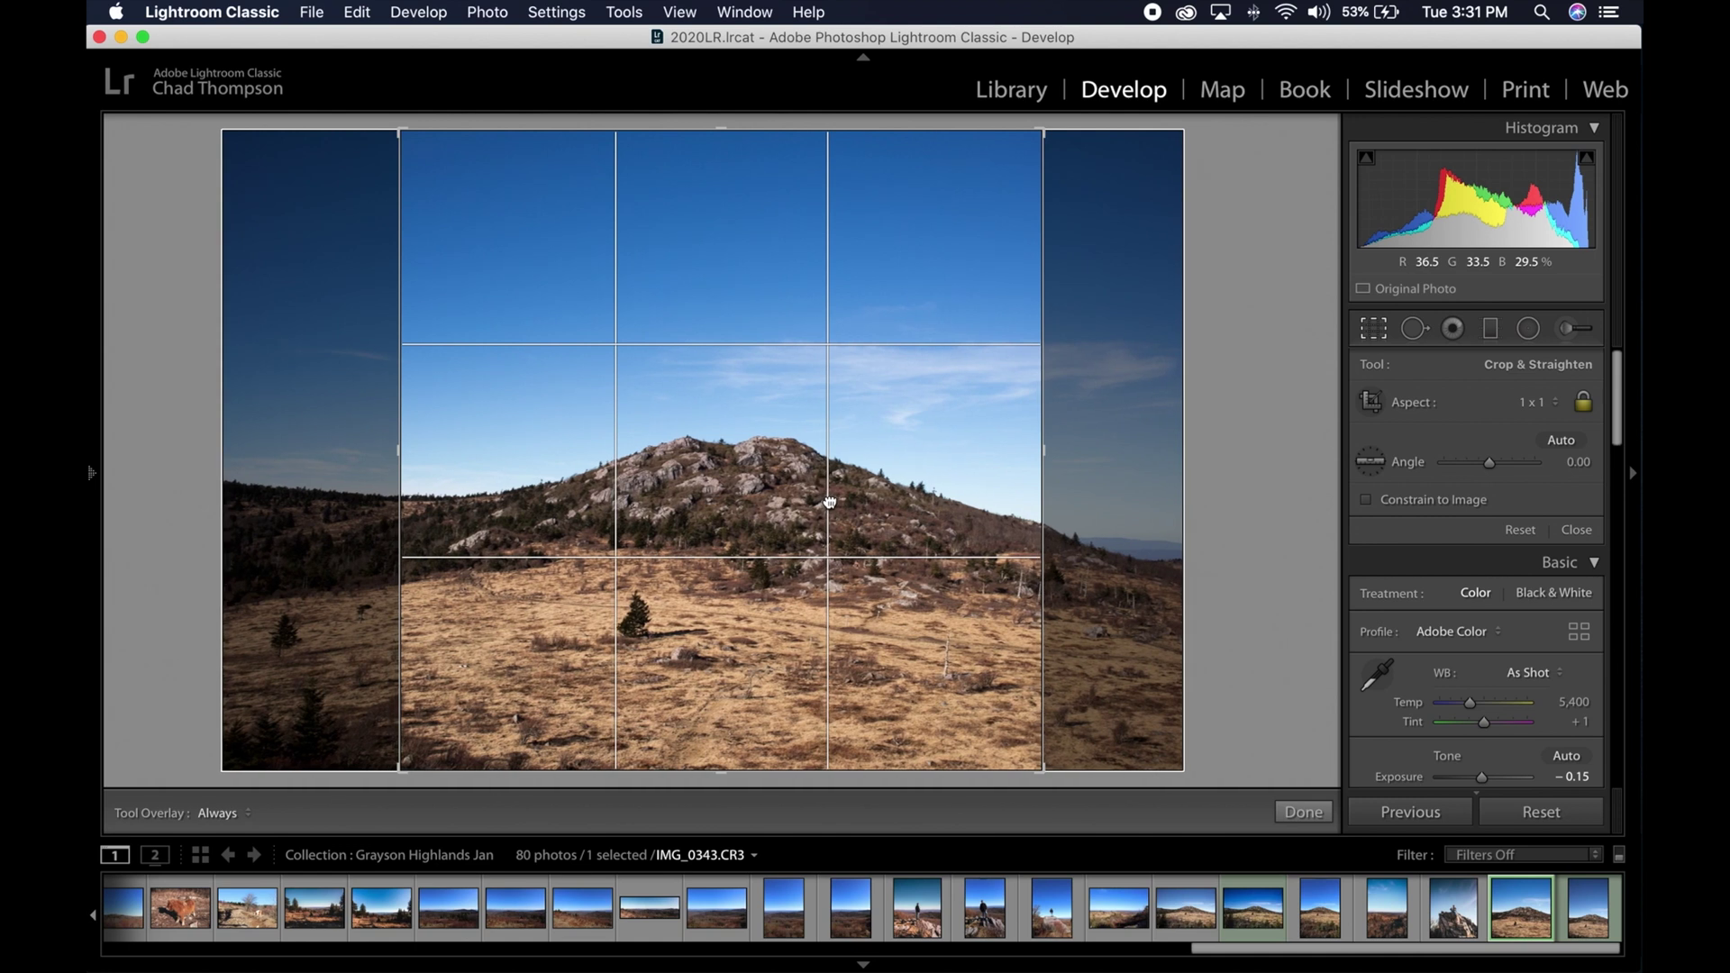
left_click(1302, 813)
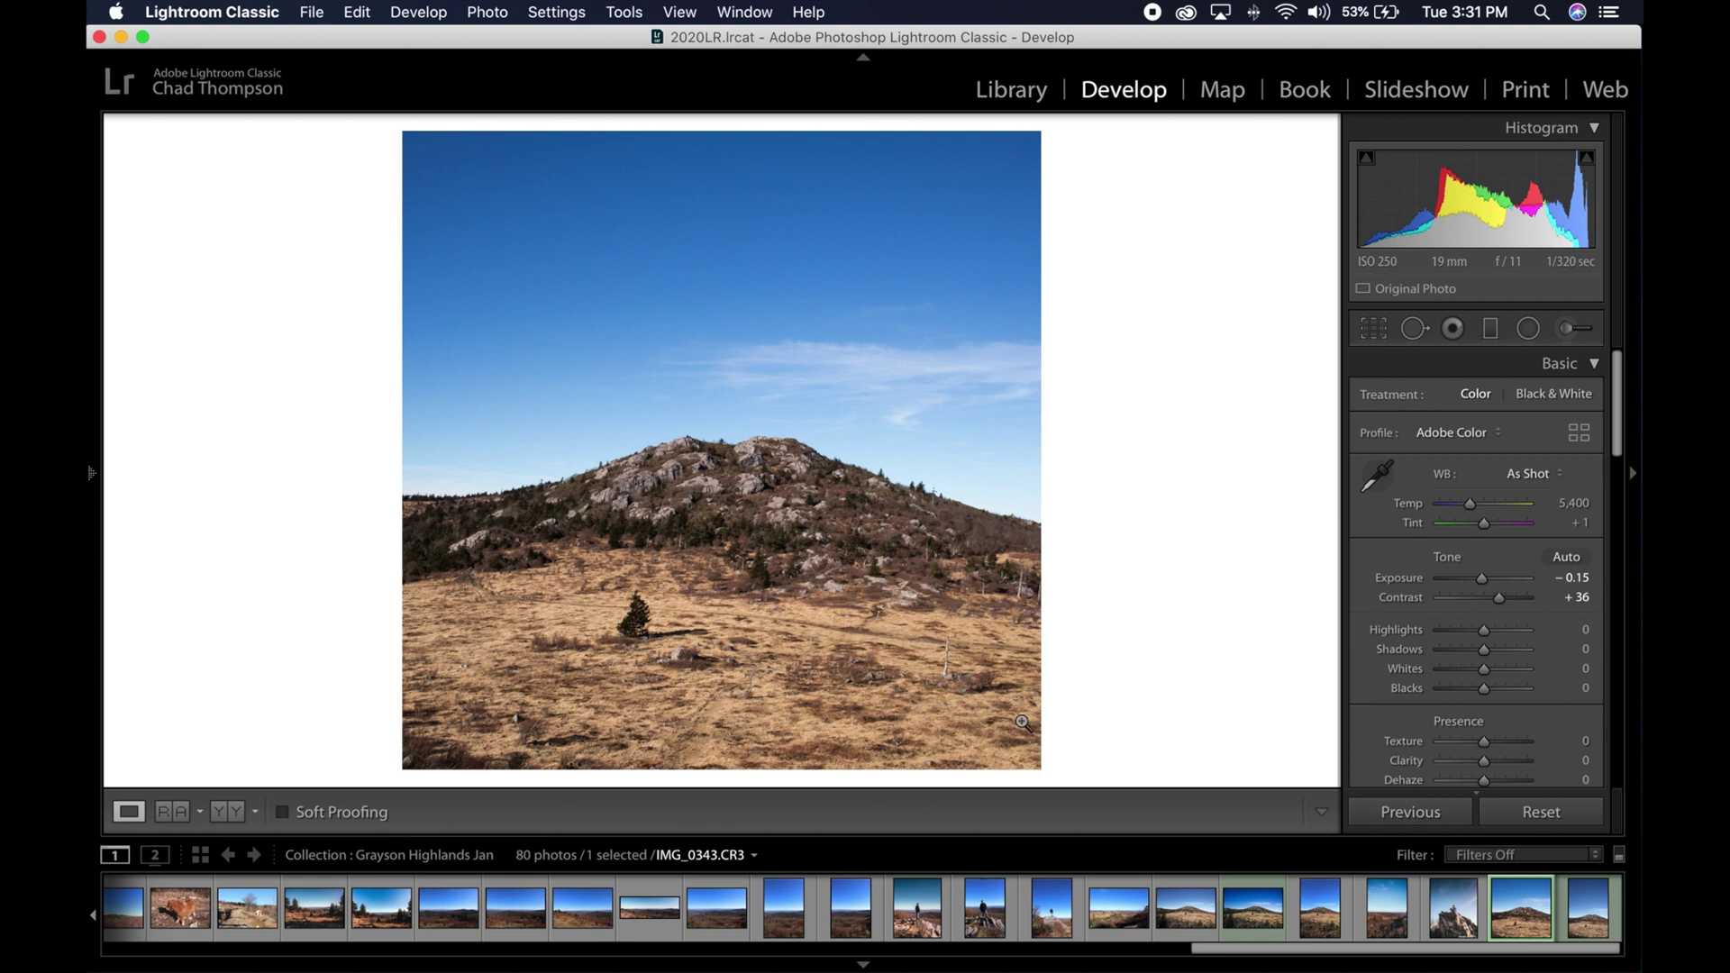
- Bring Chrome with Instagram forward, view and close the page source, then reopen its context options
mouse_move(717, 971)
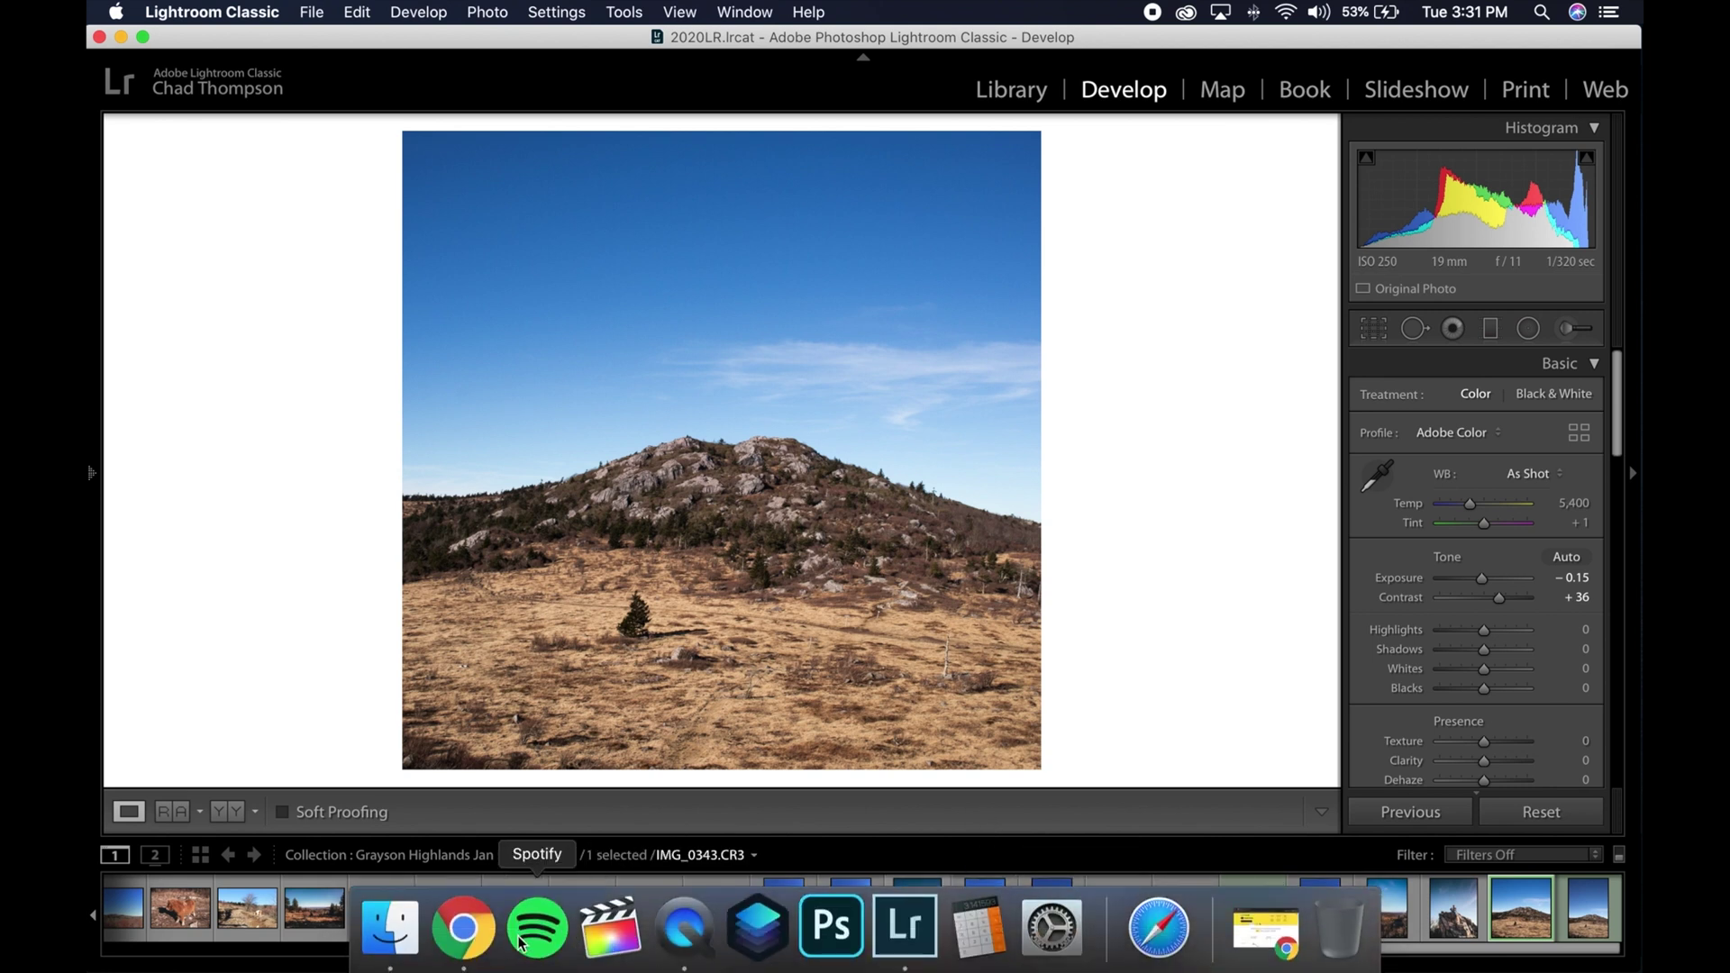
left_click(463, 955)
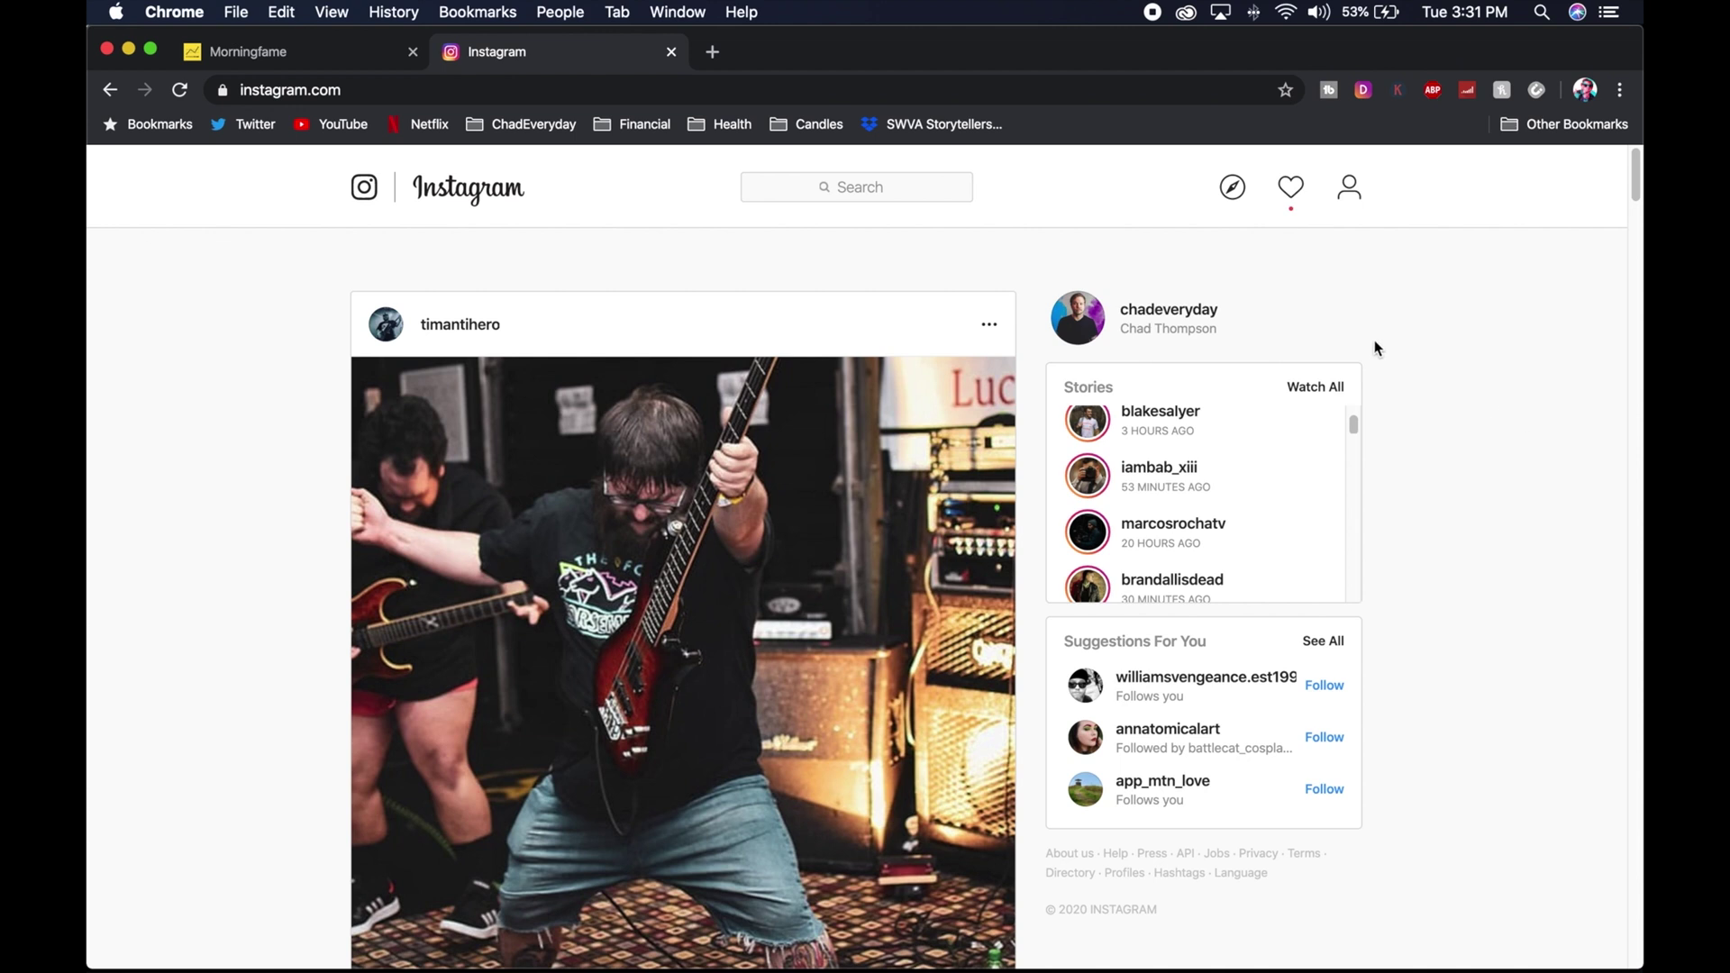
right_click(1396, 312)
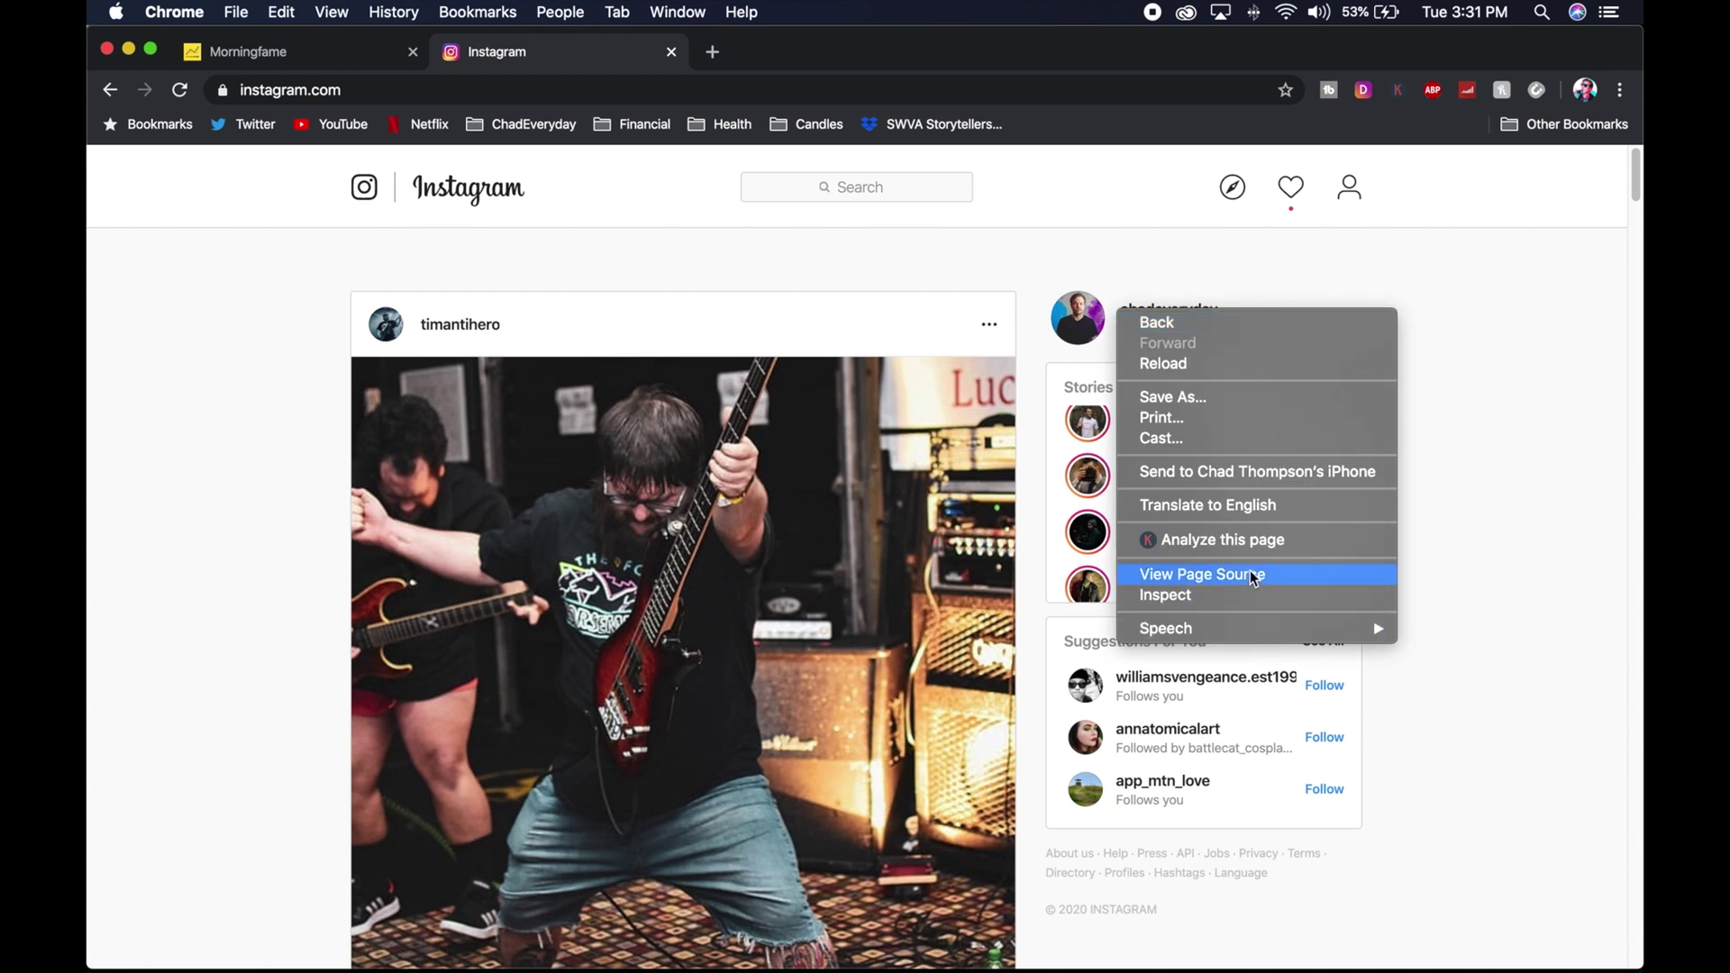
left_click(1307, 574)
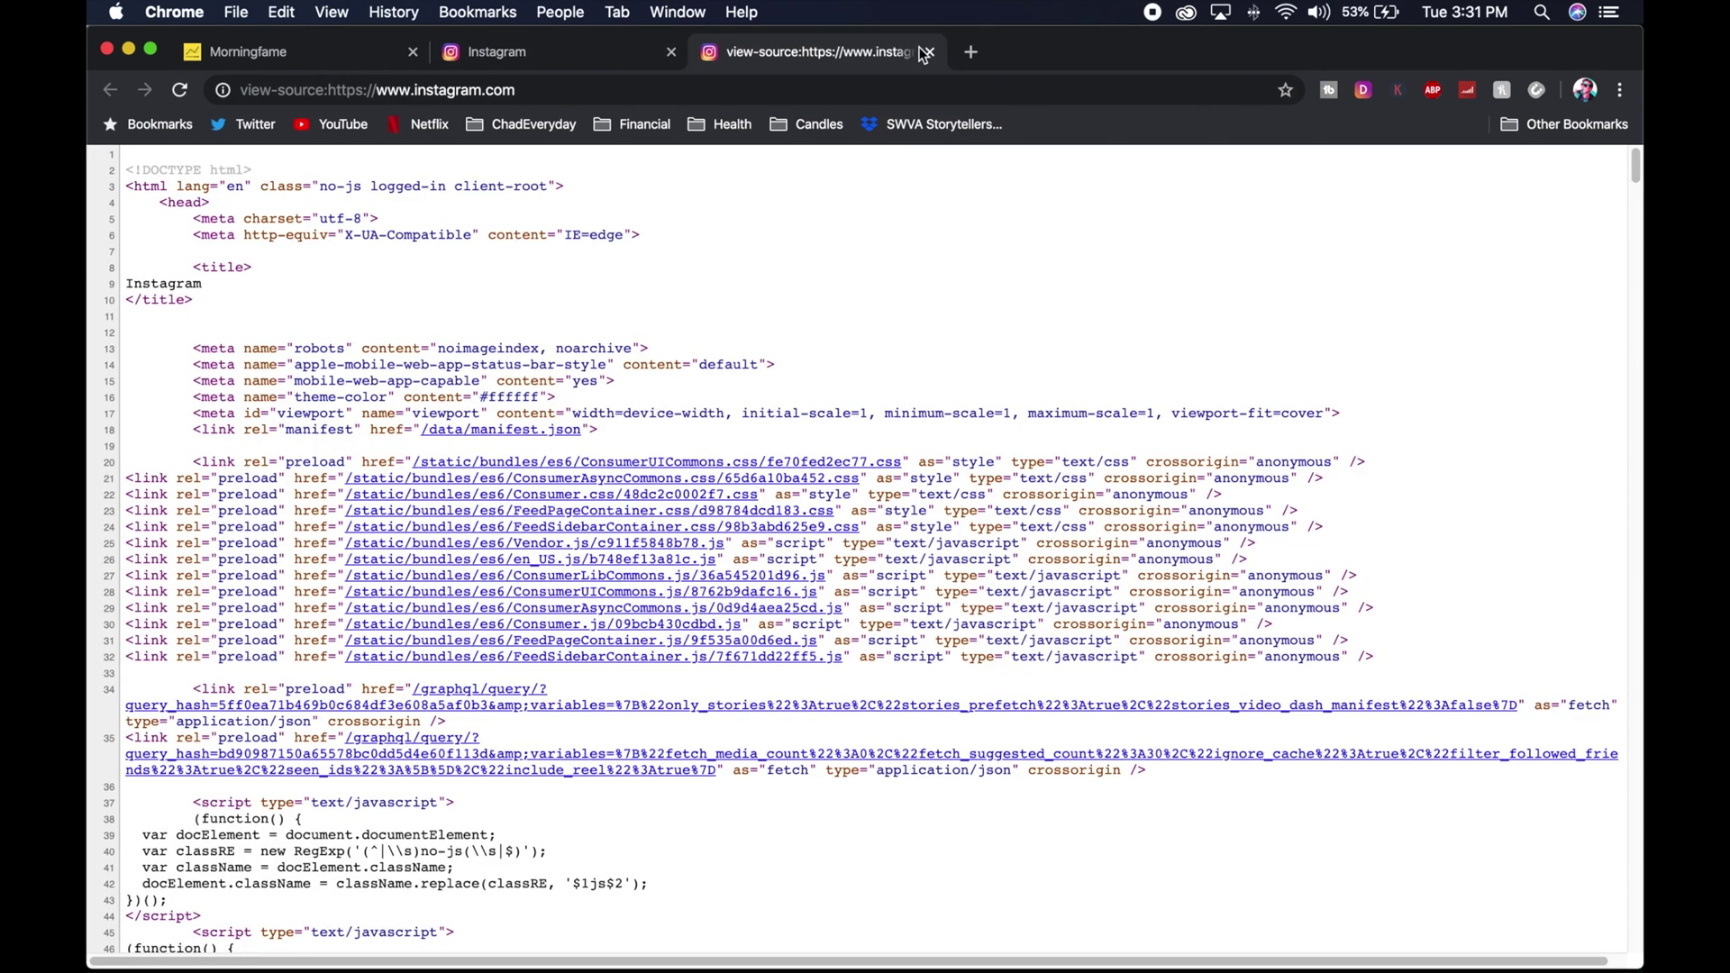
left_click(931, 51)
right_click(1376, 293)
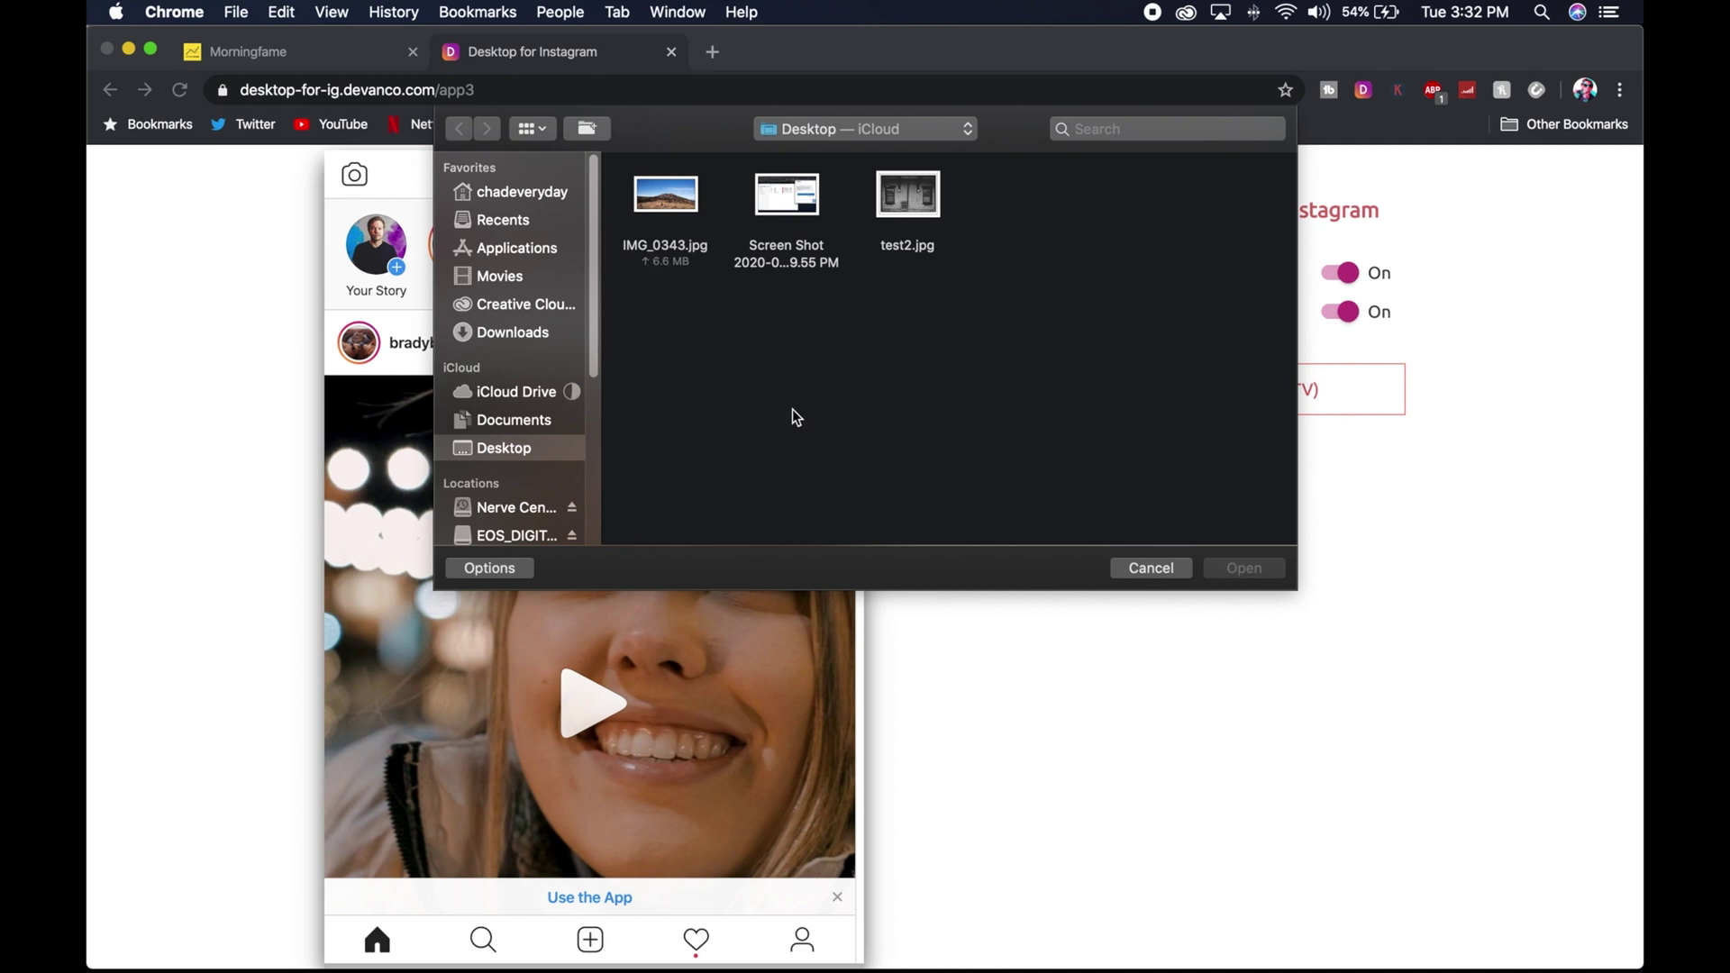
- Load IMG_0343.jpg into the new post and display it uncropped at full width
left_click(678, 207)
left_click(1229, 573)
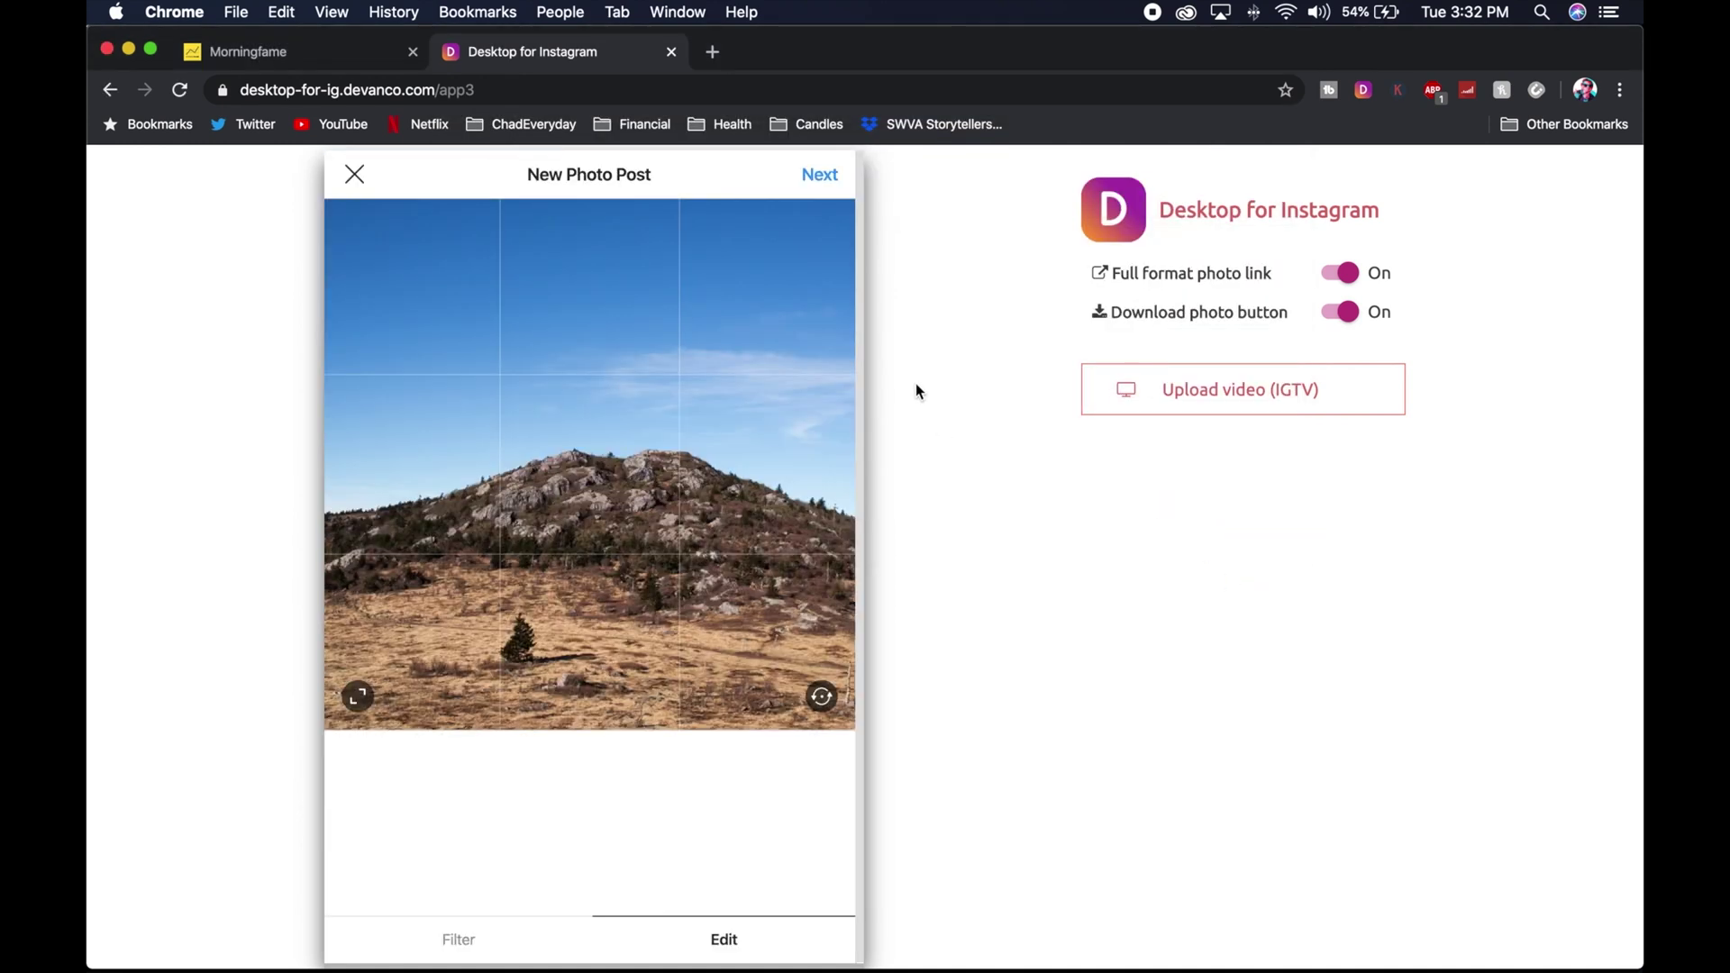
left_click(359, 698)
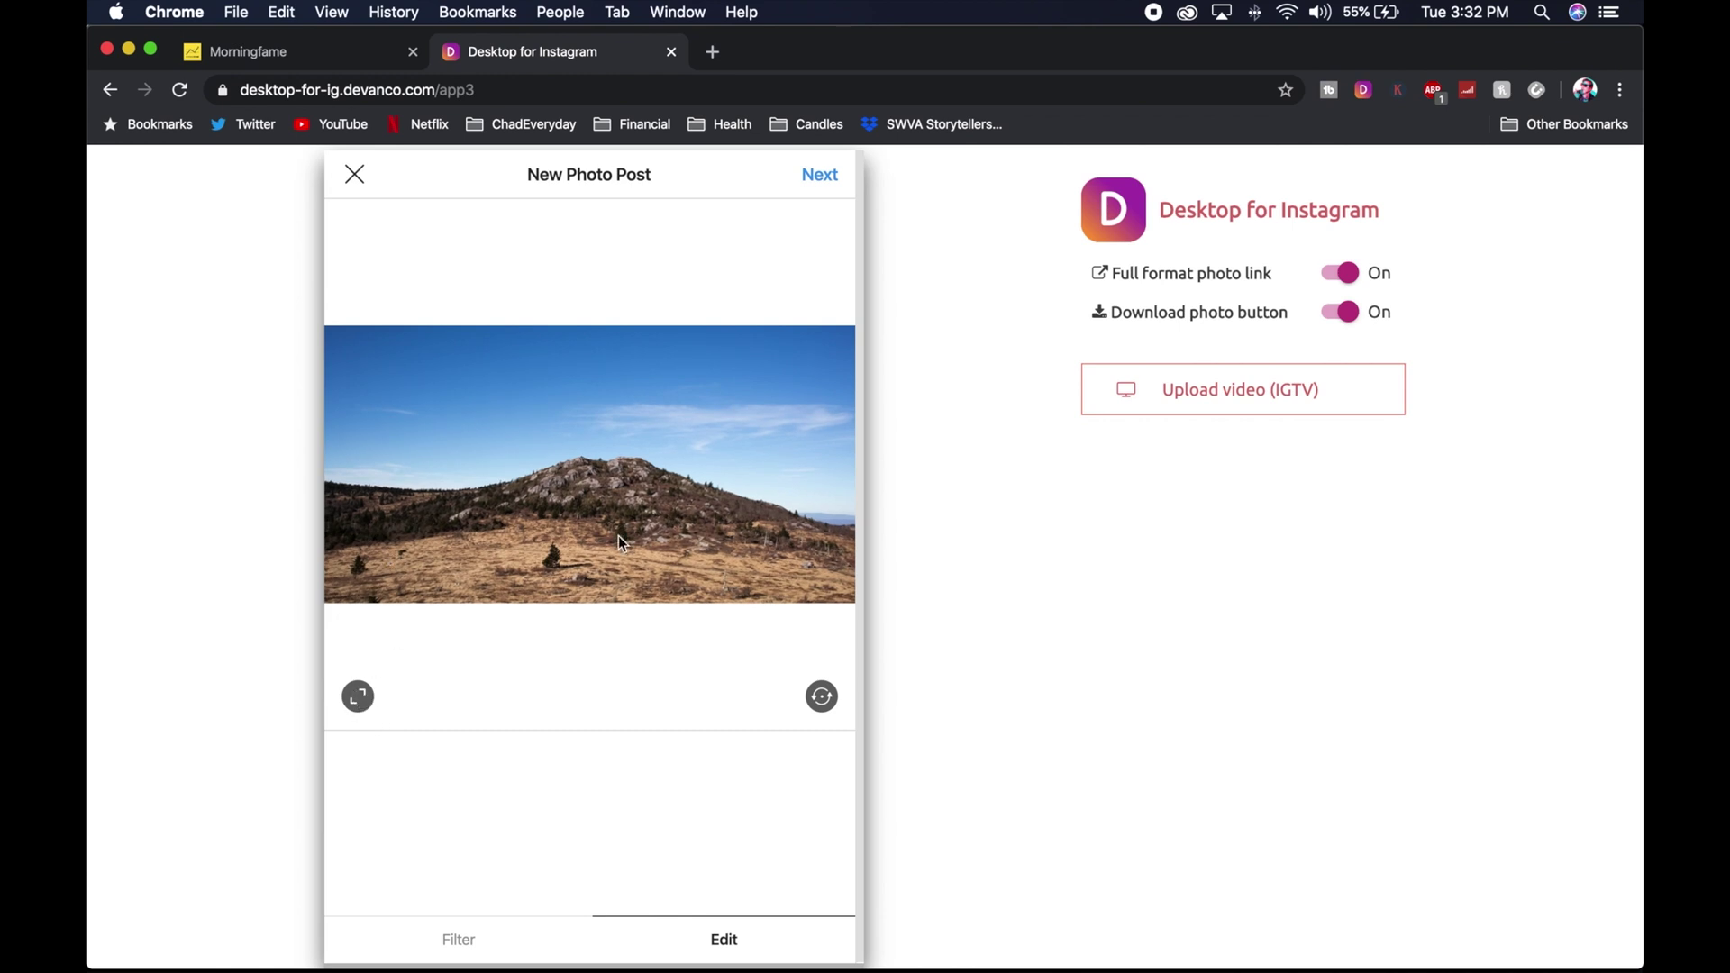
left_click(347, 698)
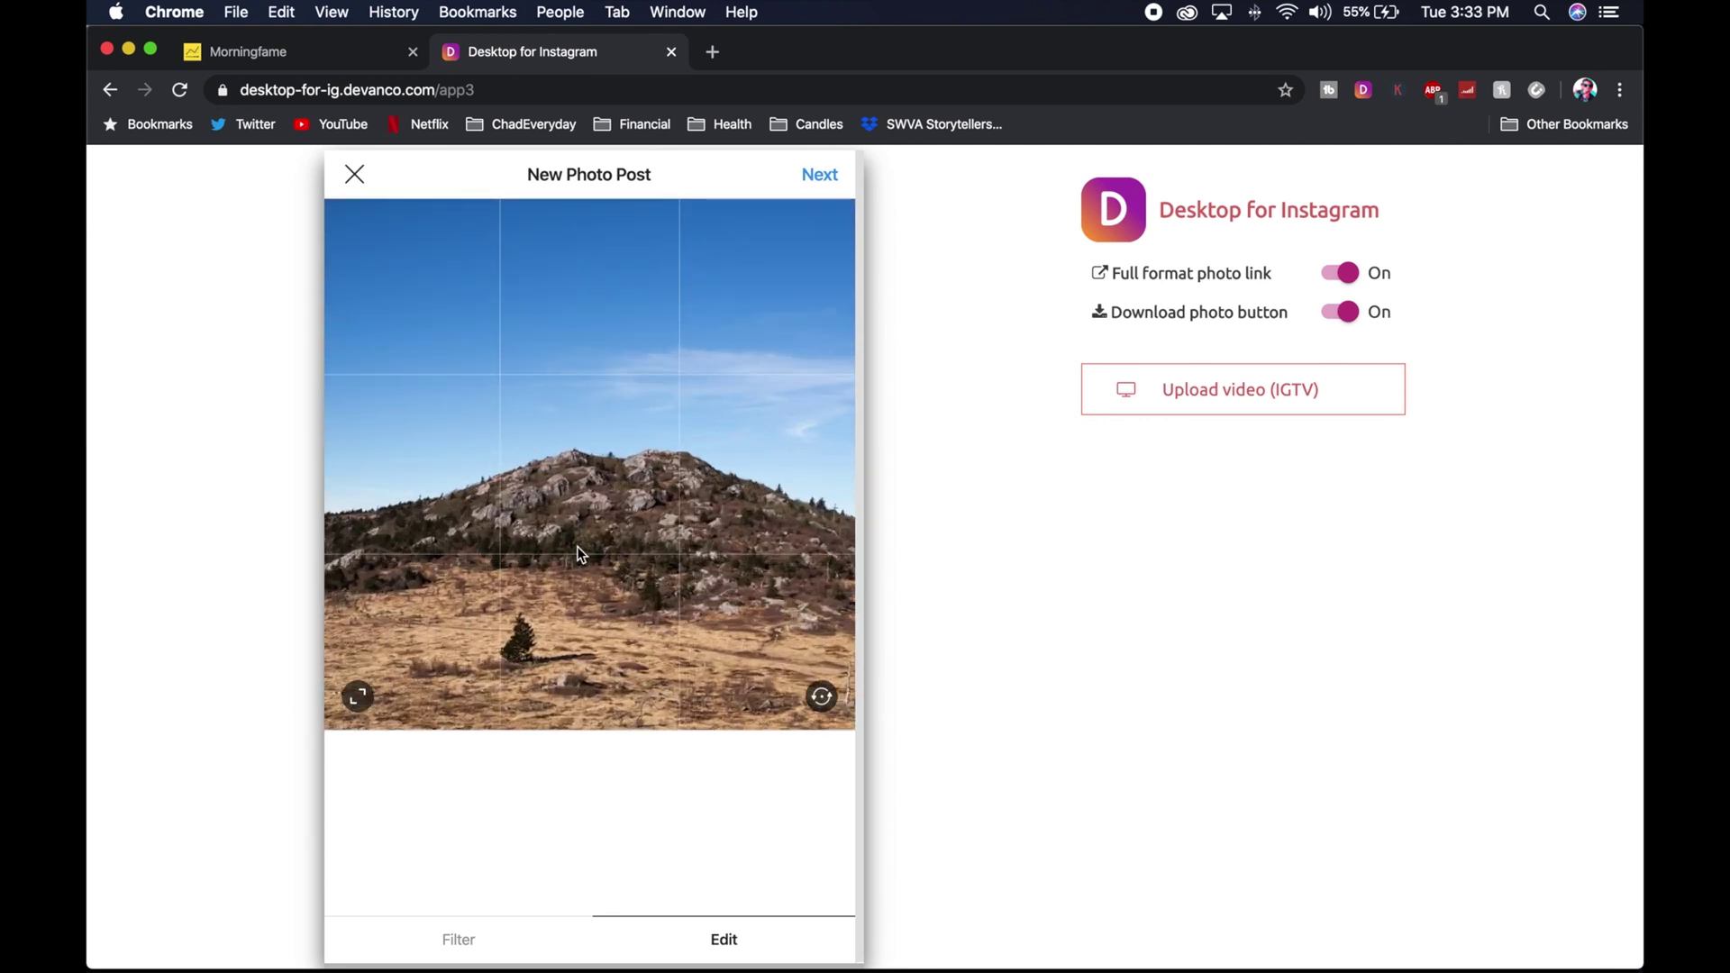
left_click(357, 698)
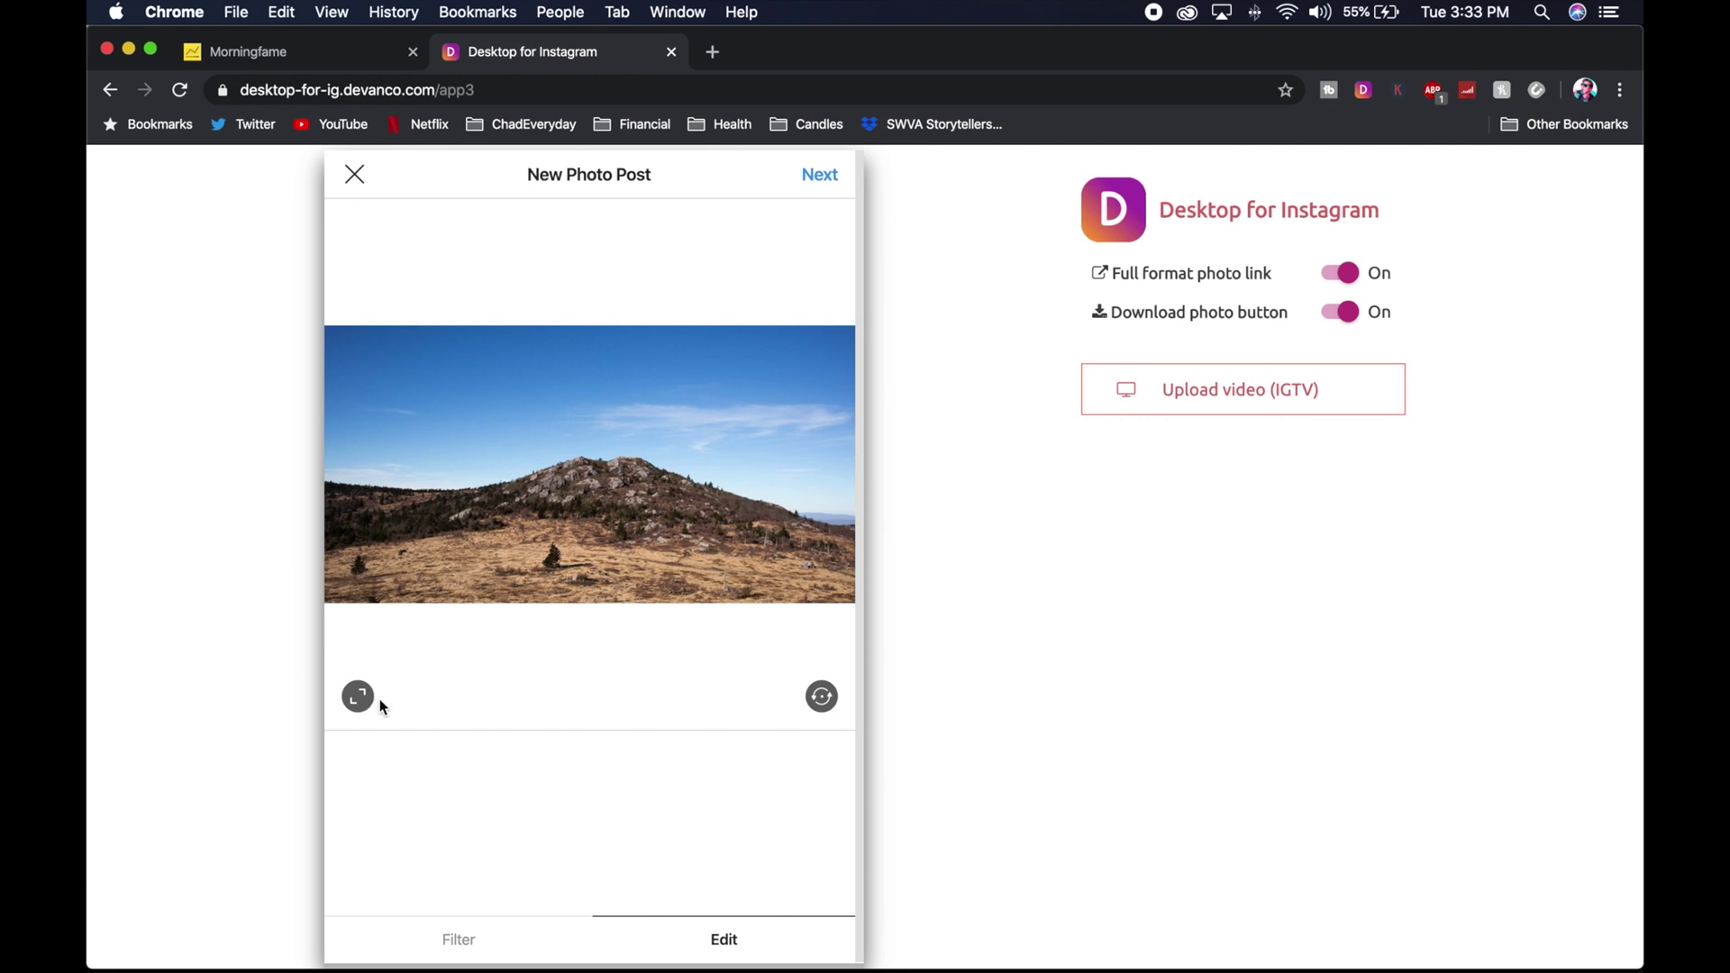
- Advance to the New Post details screen and put the cursor in 'Write a caption...'
left_click(827, 174)
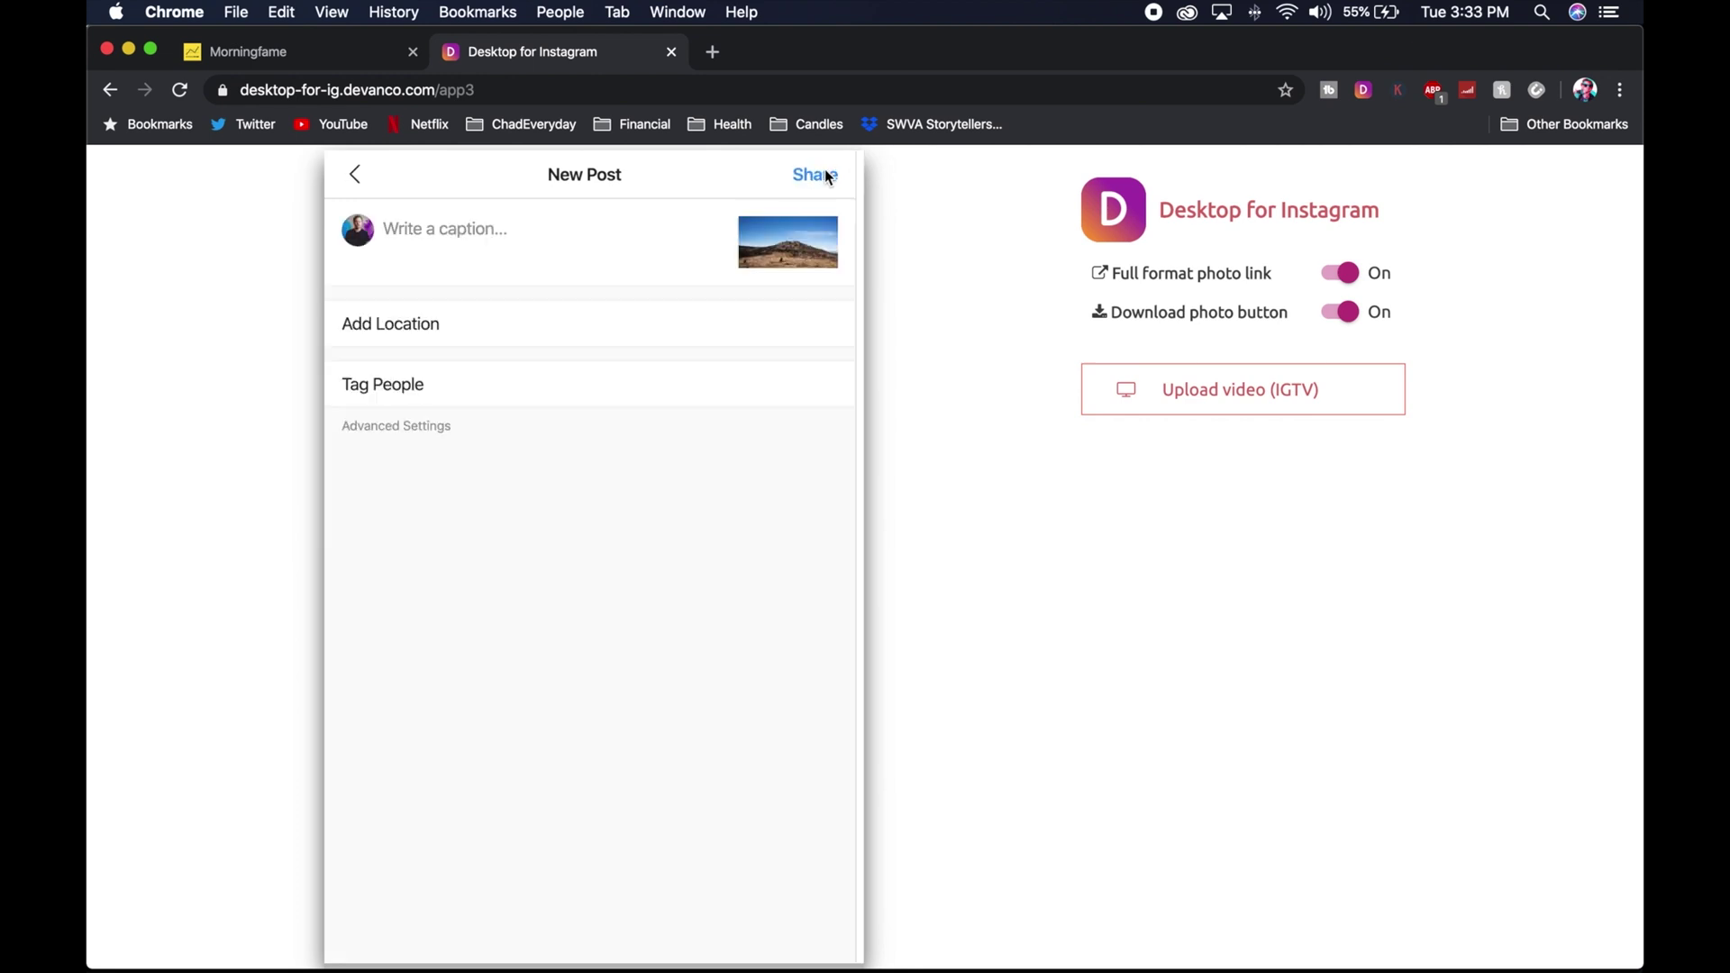
left_click(508, 237)
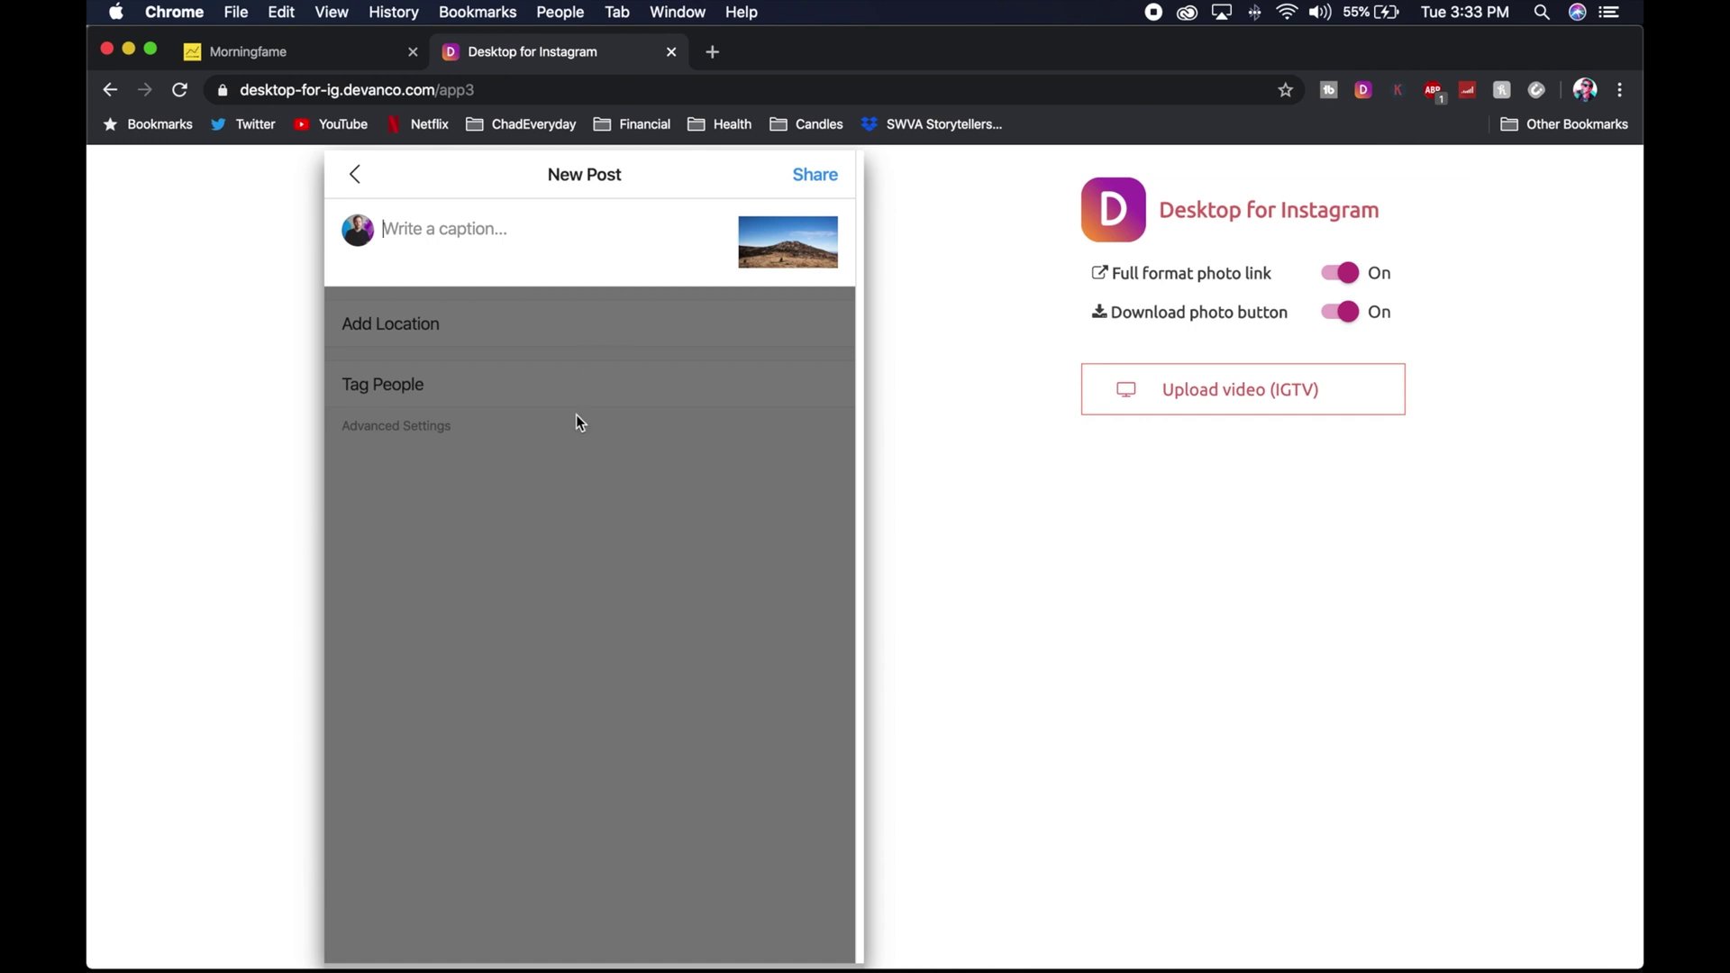